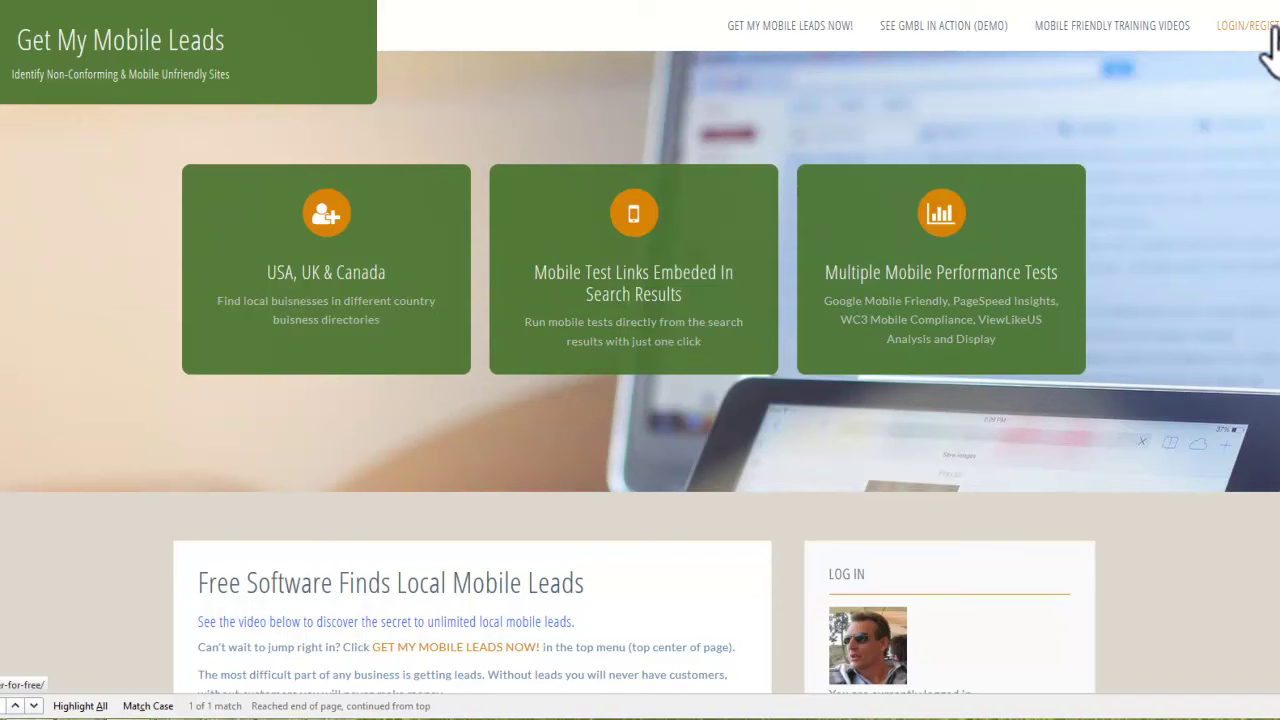
Step: Open the Login/Register page and look over the free access registration form
left_click(1270, 28)
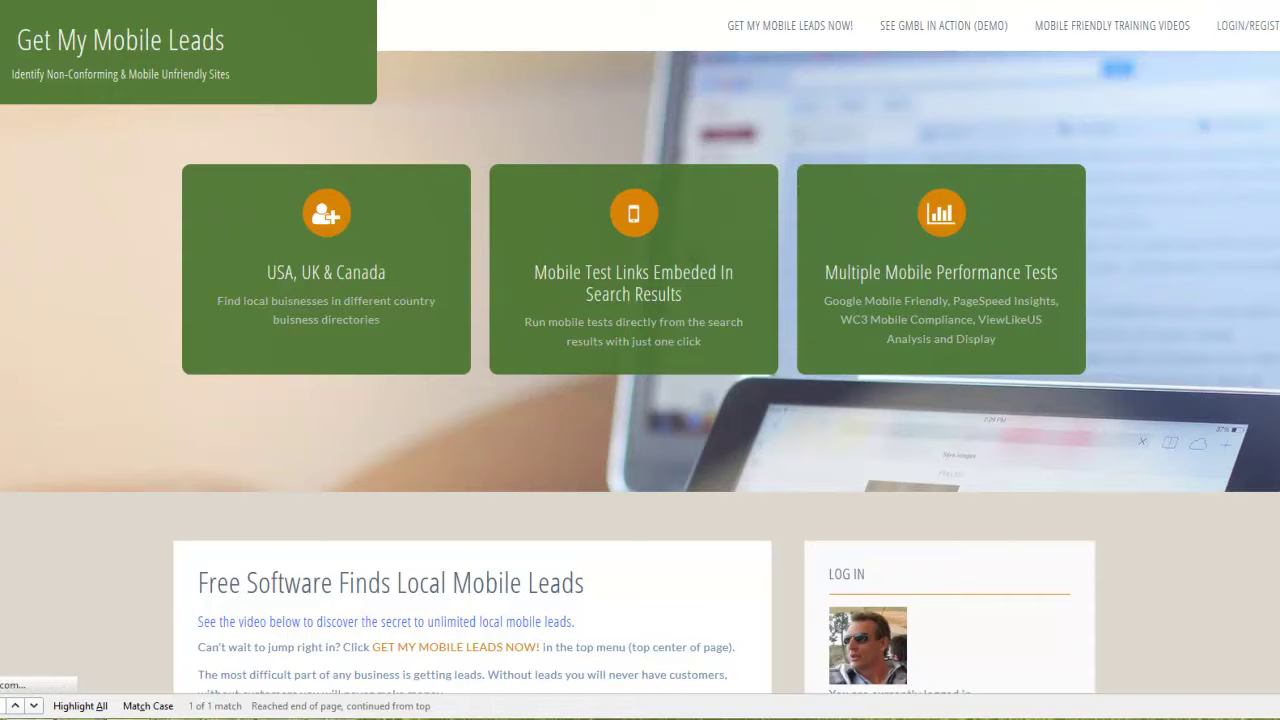
scroll(850, 385, "down", 4)
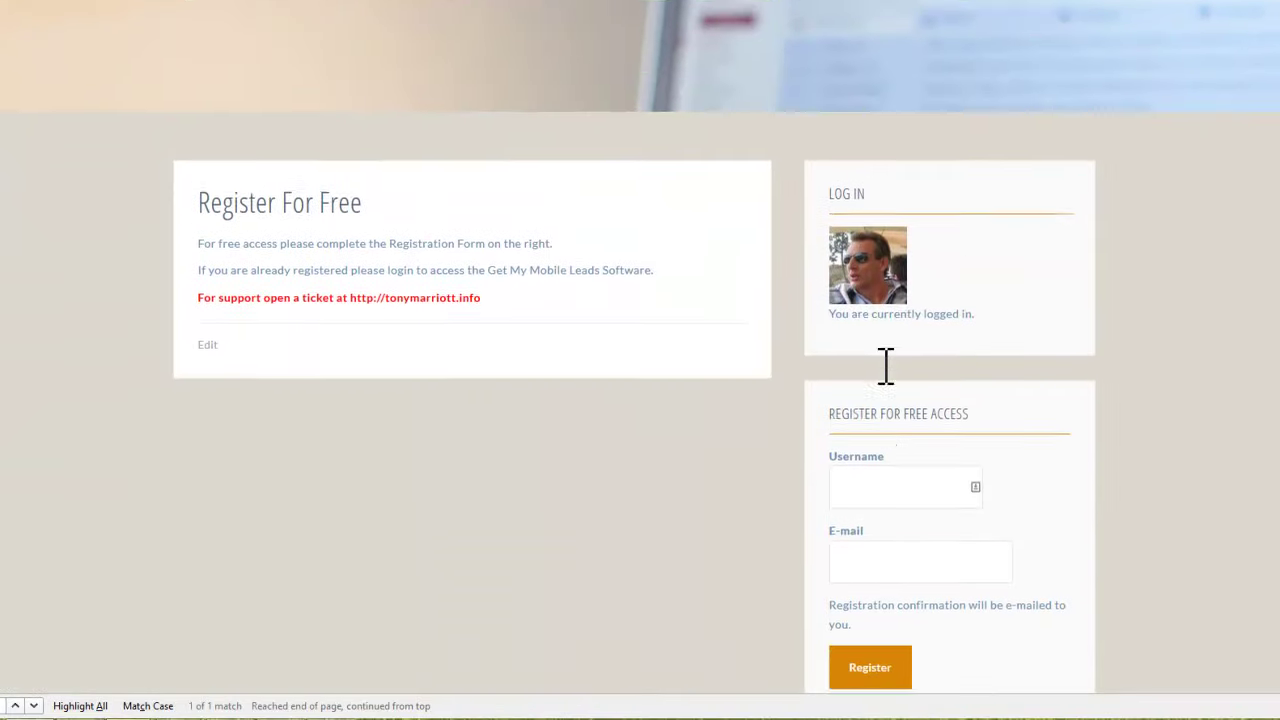
scroll(930, 410, "down", 3)
scroll(960, 372, "up", 10)
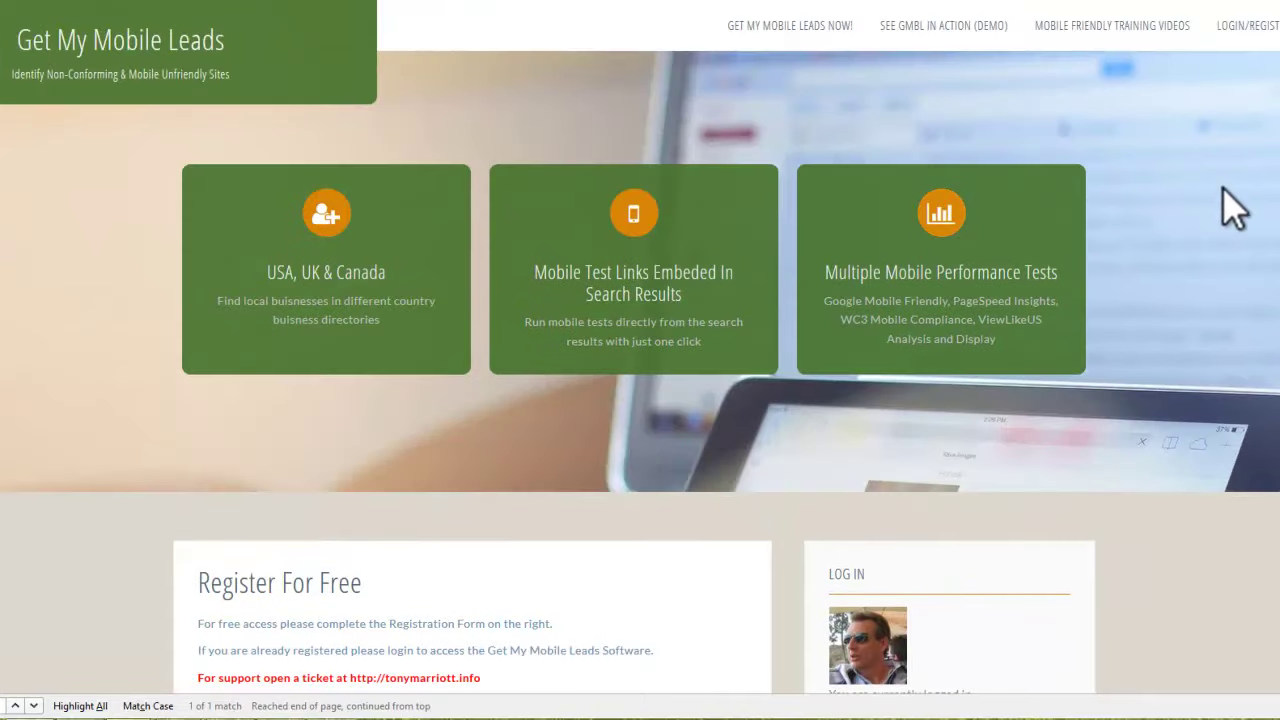
Step: Open the Get My Mobile Leads Now page and bring its lead search form into view
mouse_move(1090, 36)
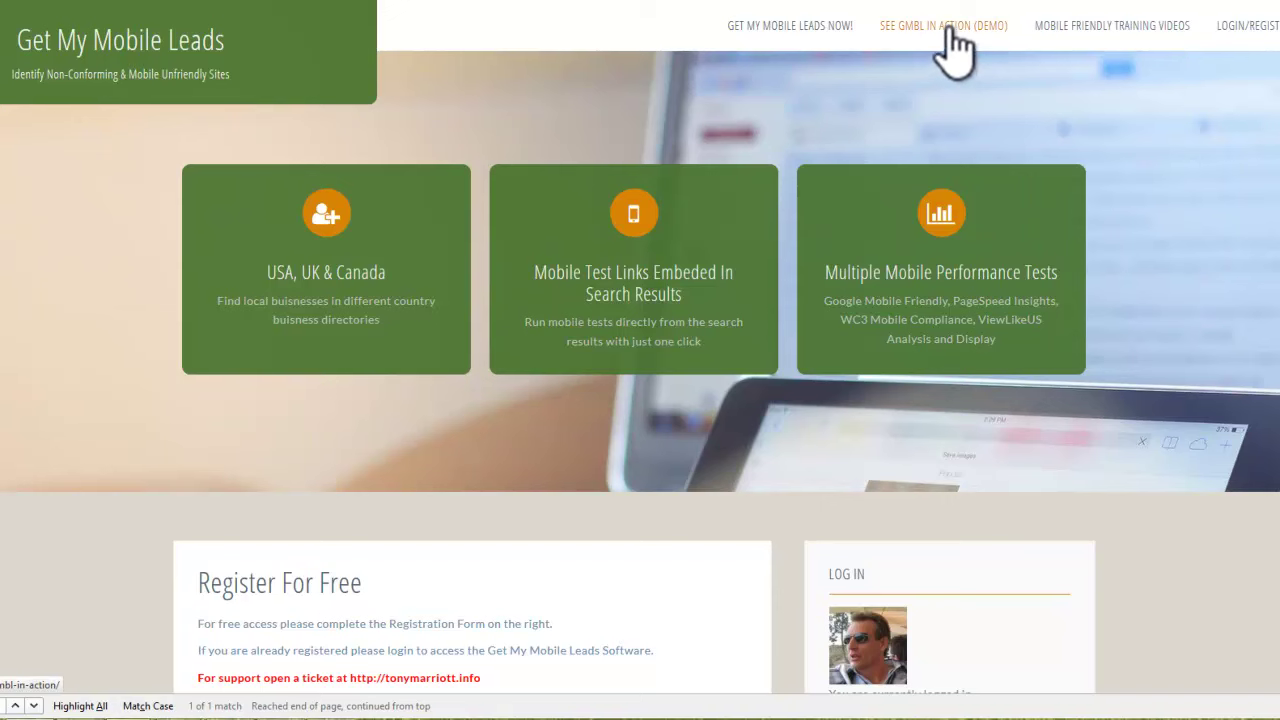
left_click(795, 30)
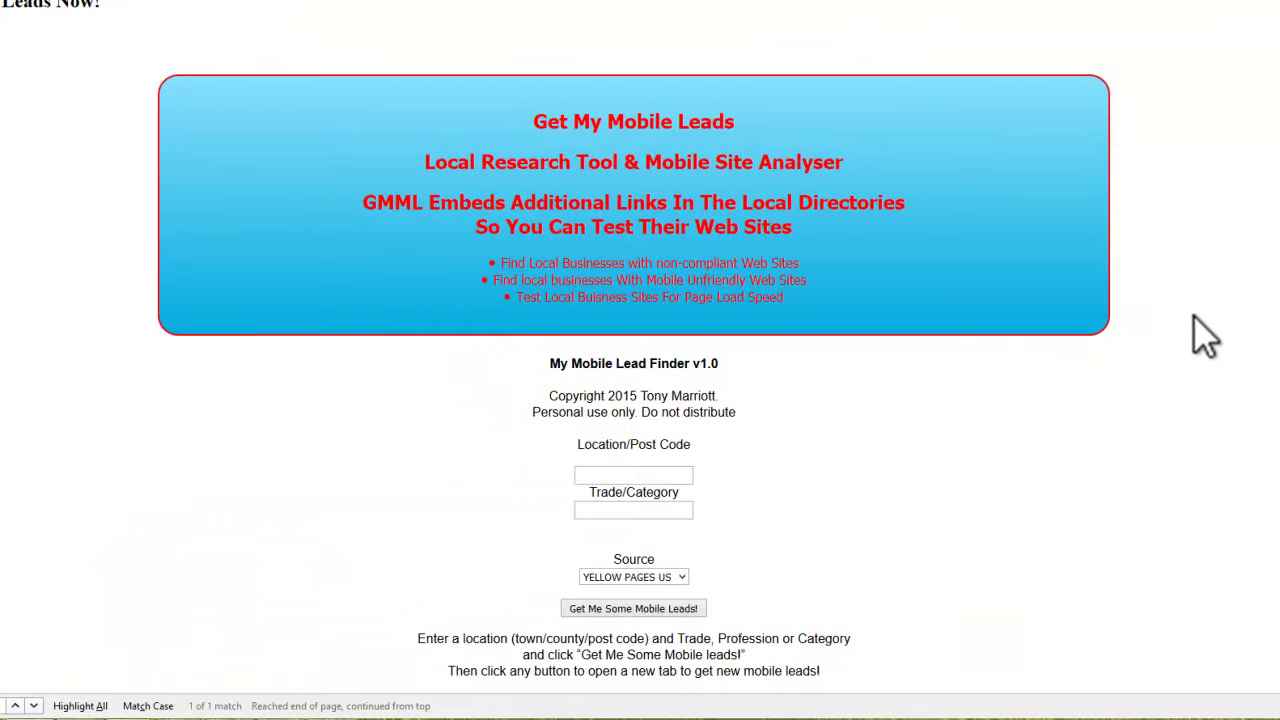
scroll(1210, 265, "down", 1)
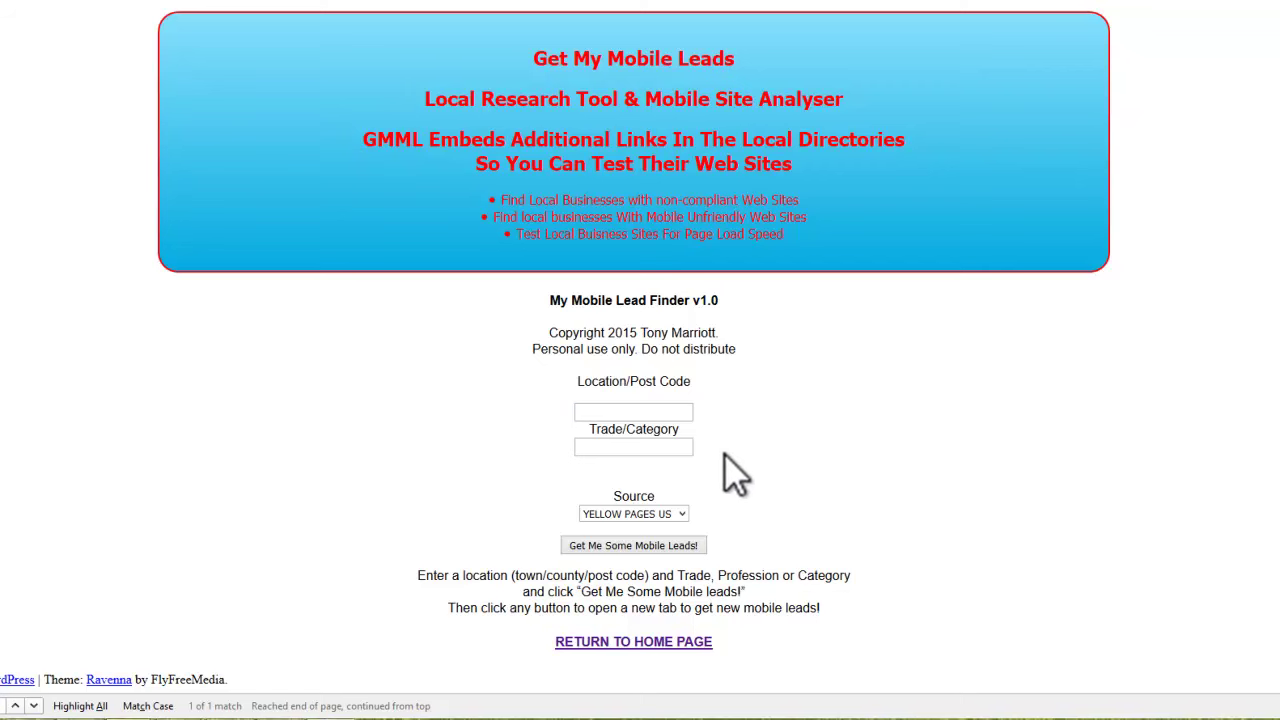
Step: Search for mobile leads with source YELLOW PAGES CA, location Bracebridge and trade dentists
left_click(631, 448)
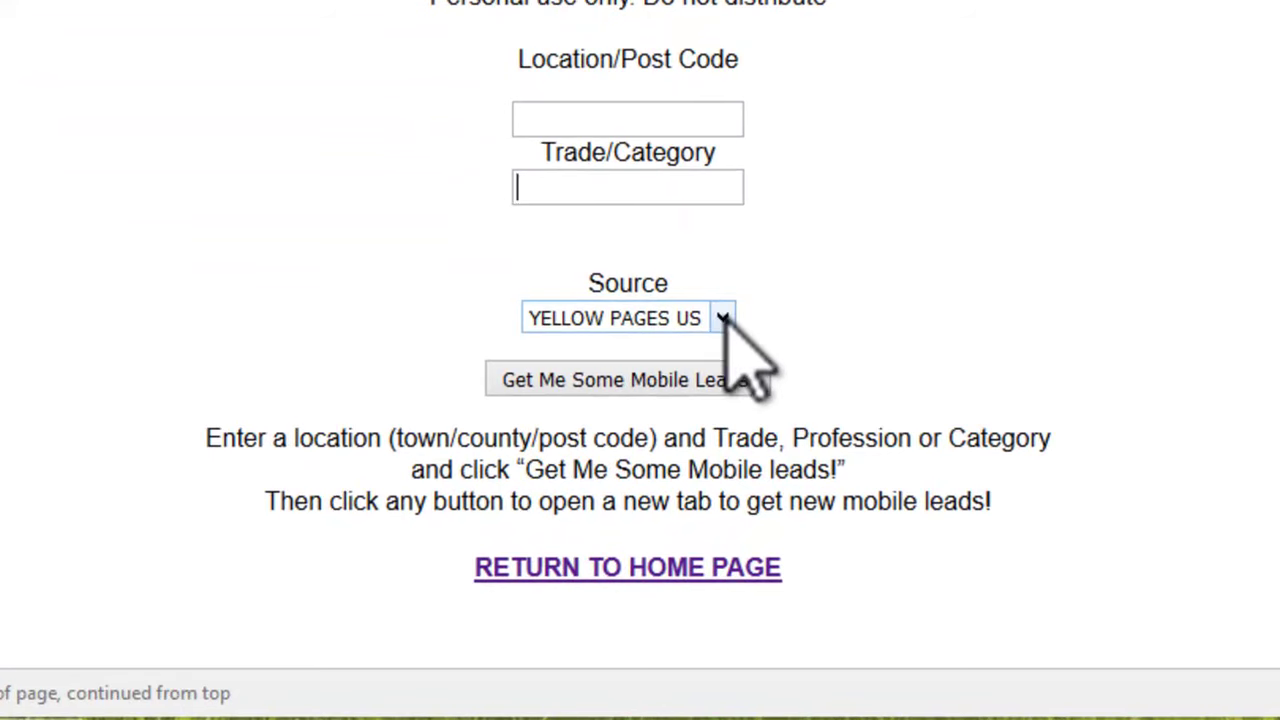
left_click(723, 318)
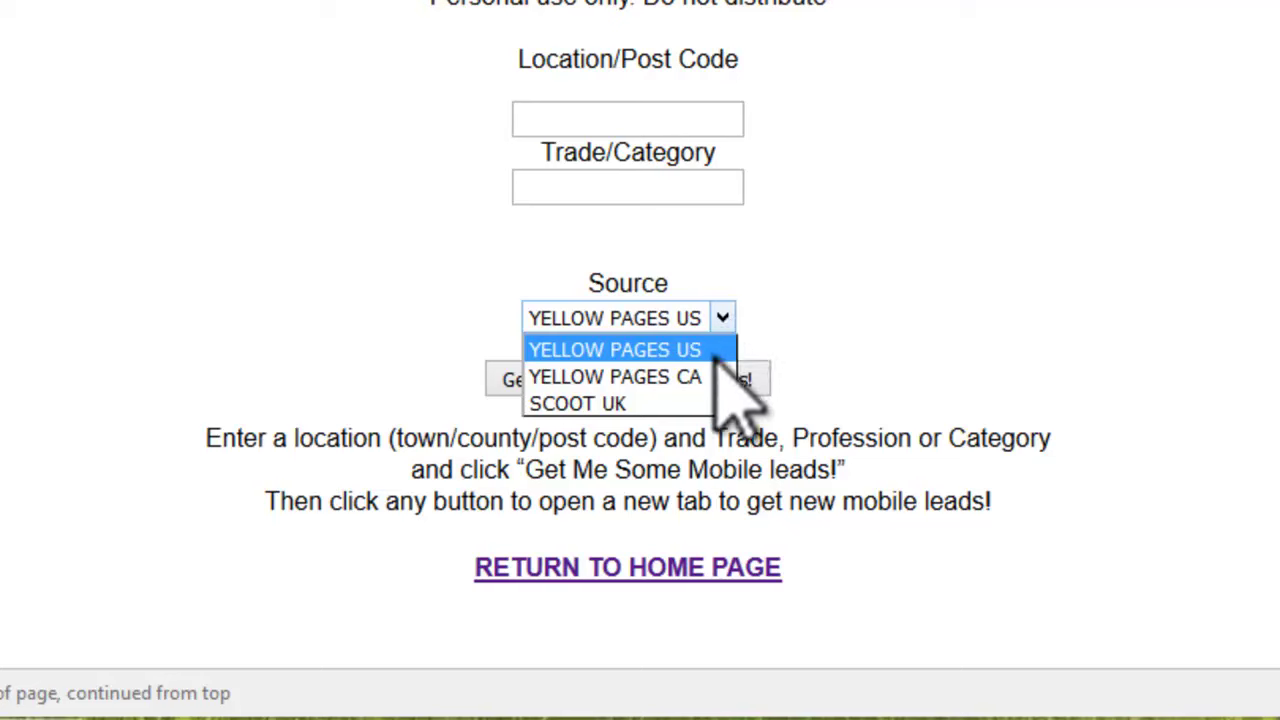
left_click(677, 377)
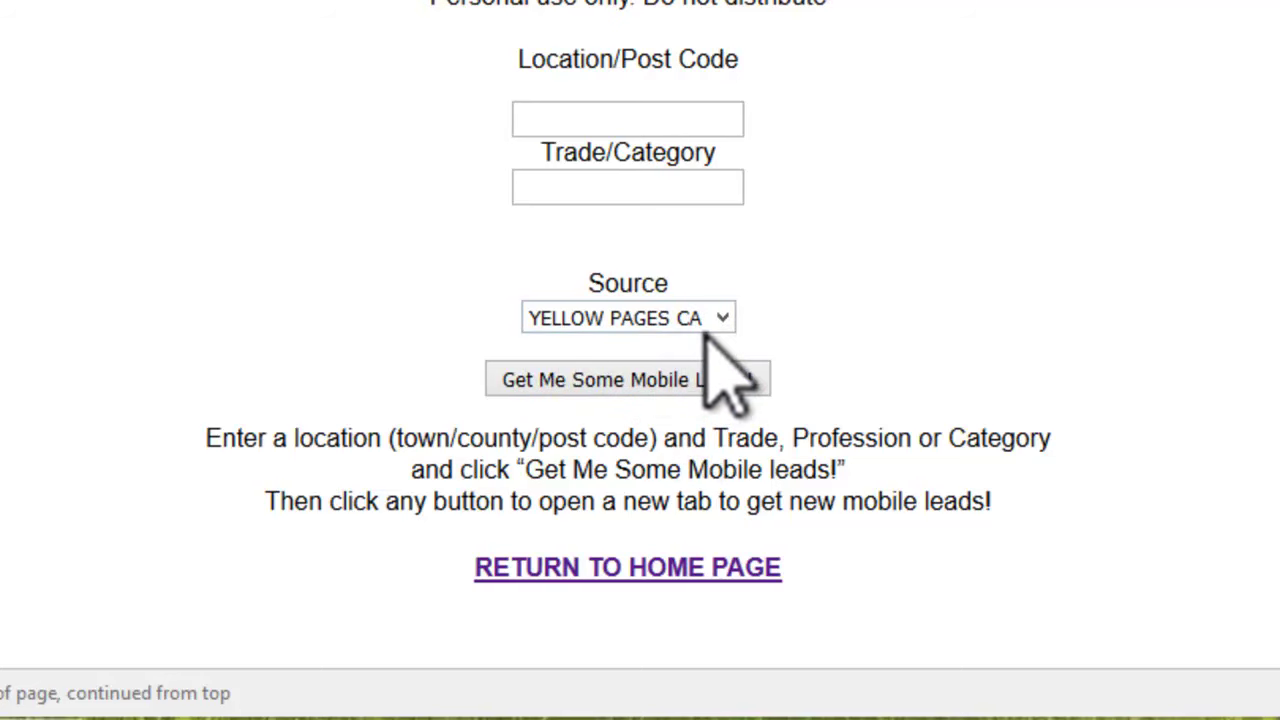
left_click(571, 120)
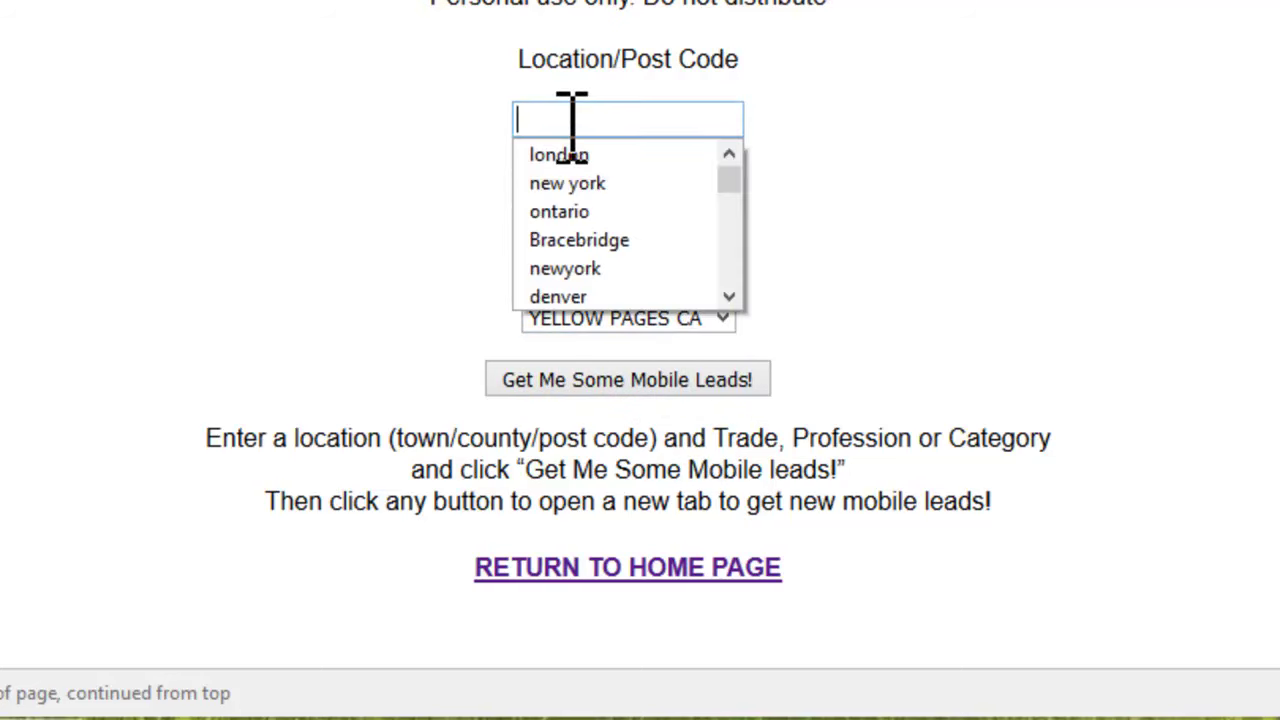
left_click(590, 238)
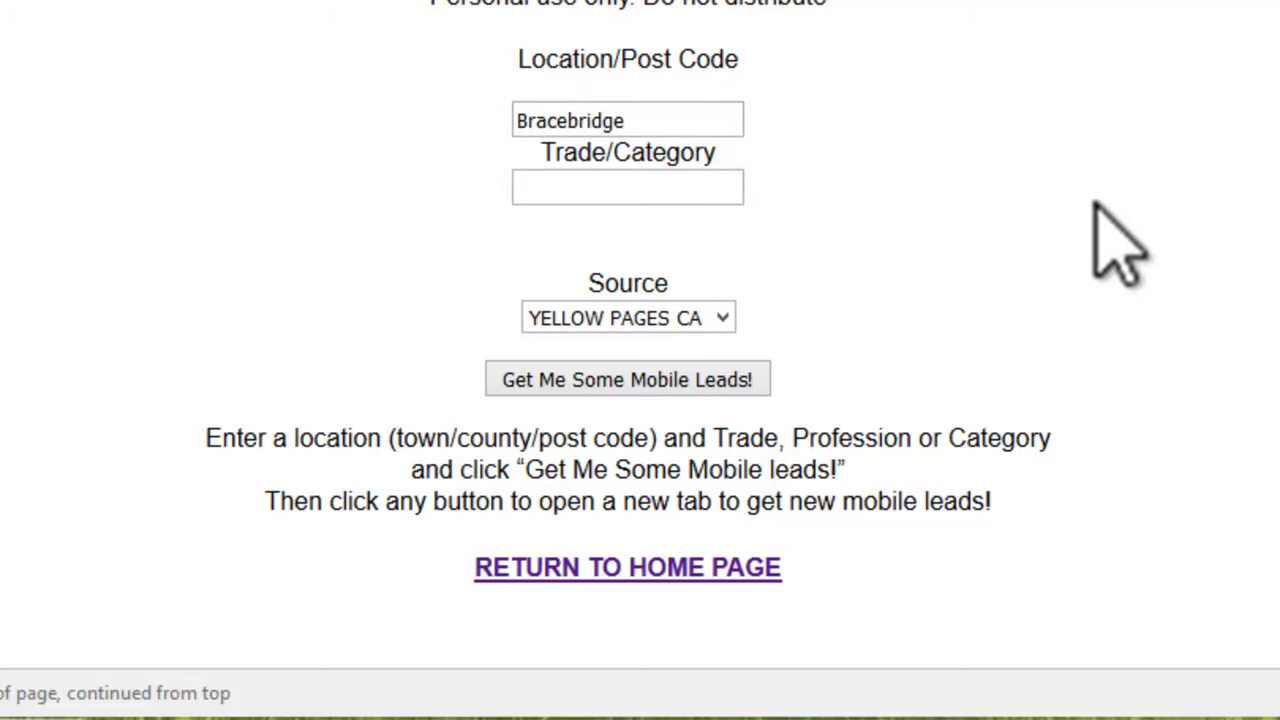
left_click(586, 190)
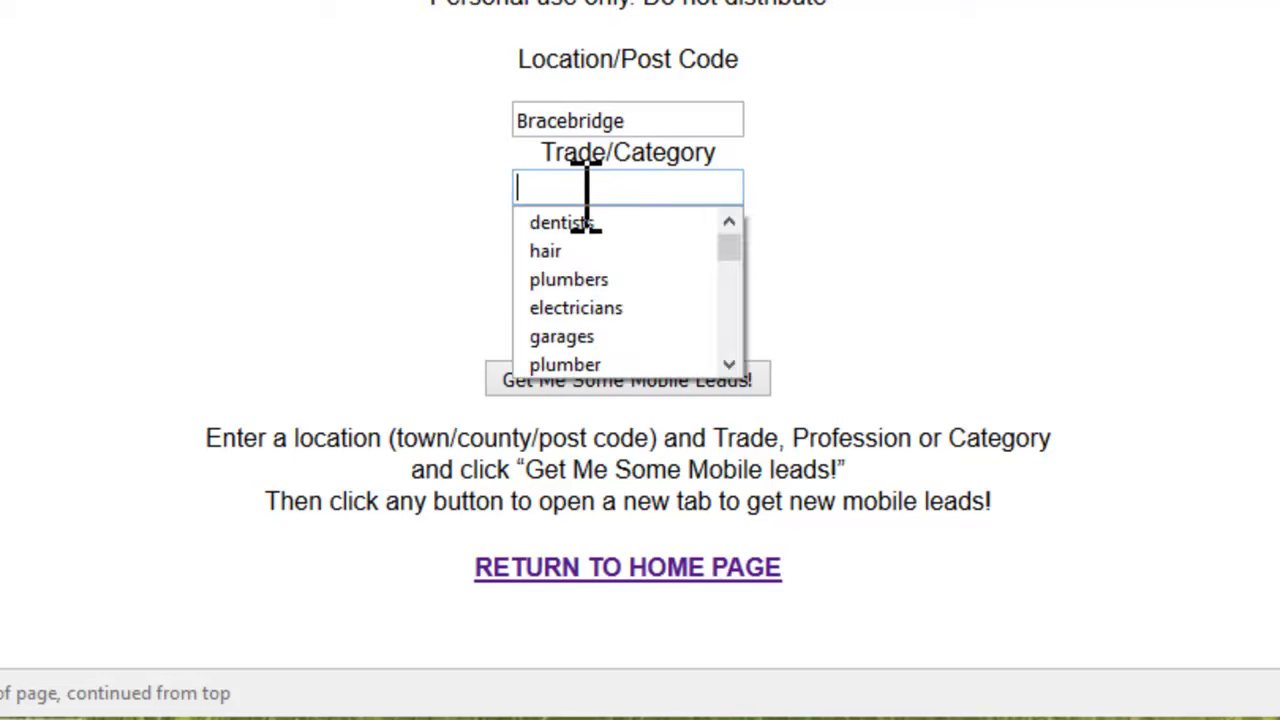
left_click(580, 223)
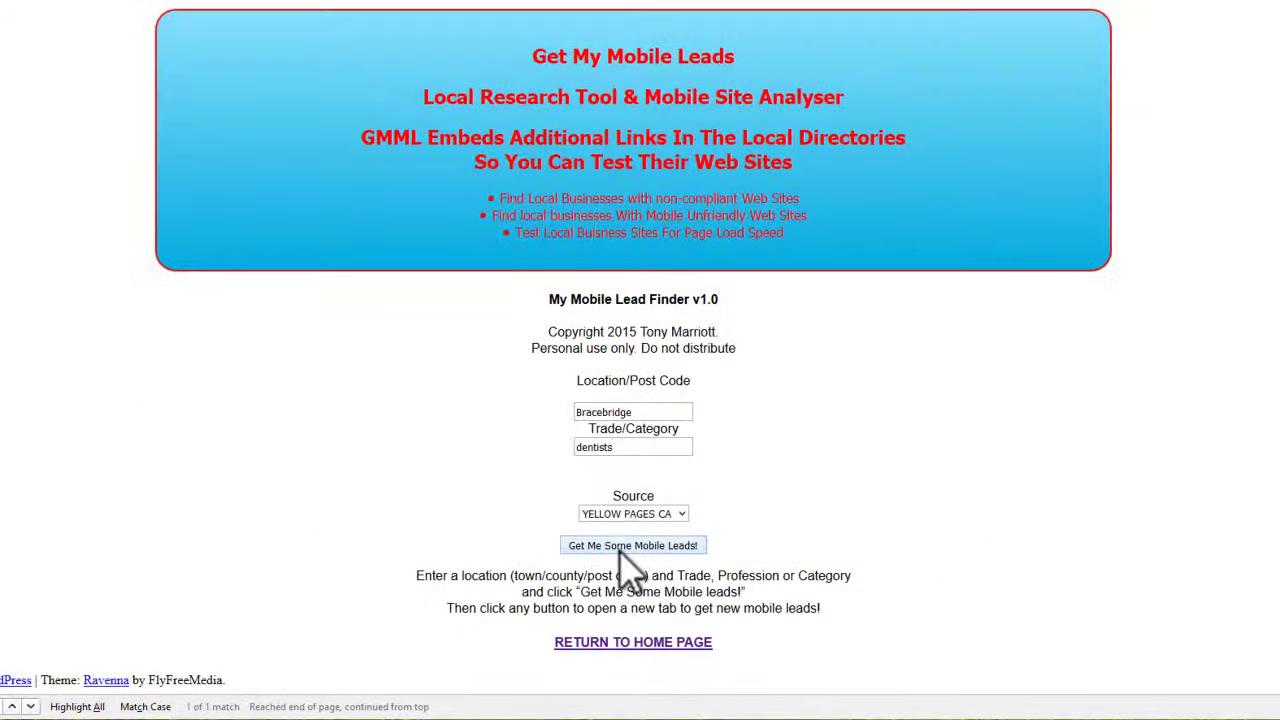
left_click(619, 549)
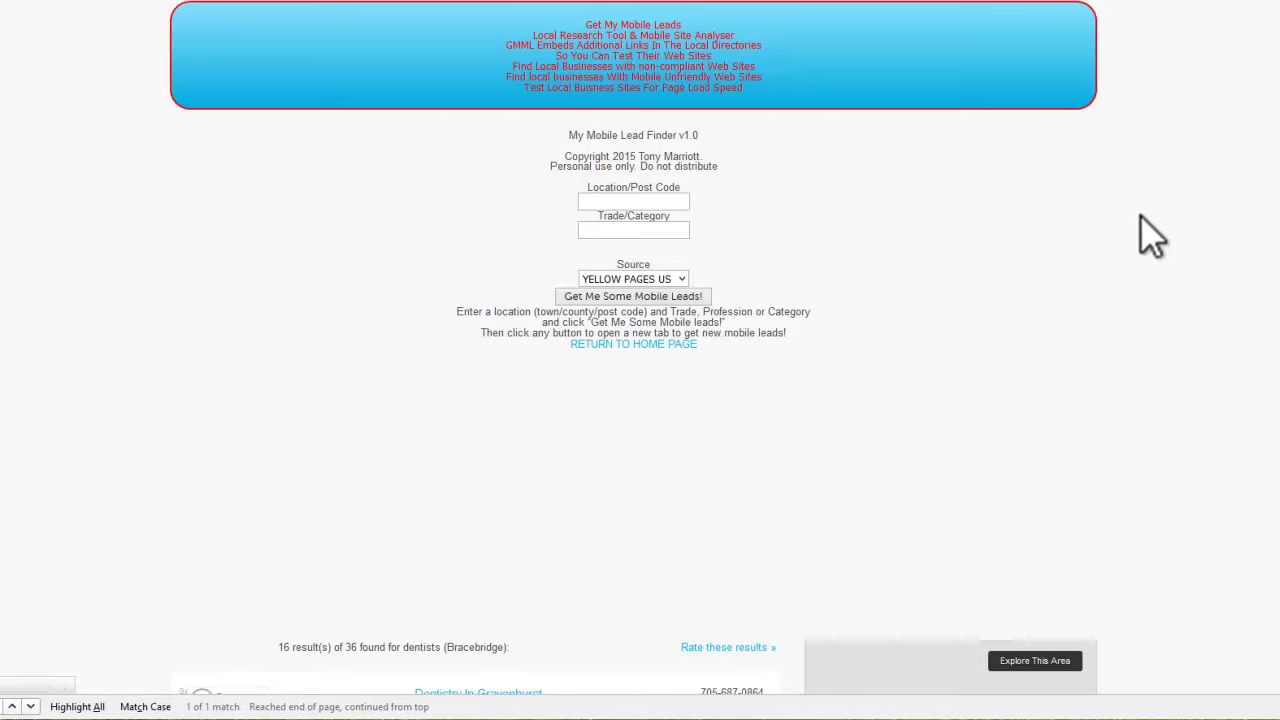
Step: Look through the dentist listings and the mobile test links embedded beside their websites
scroll(1112, 300, "down", 3)
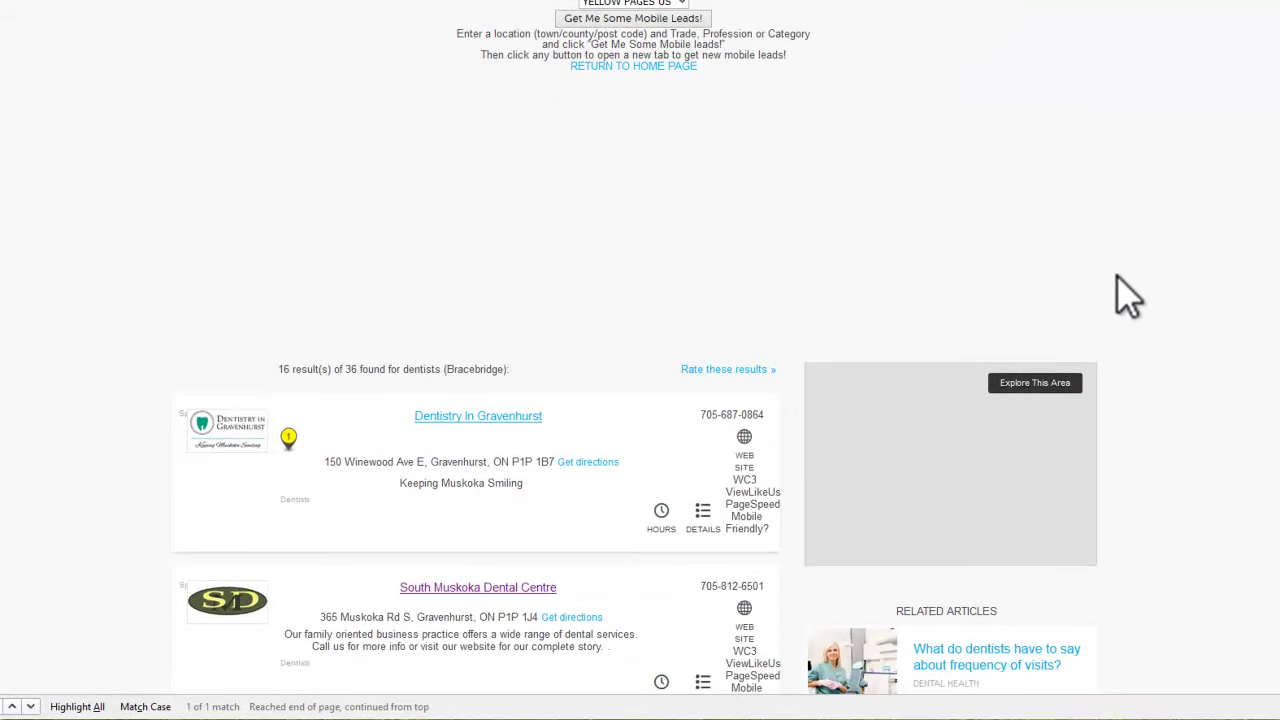
scroll(1128, 292, "down", 3)
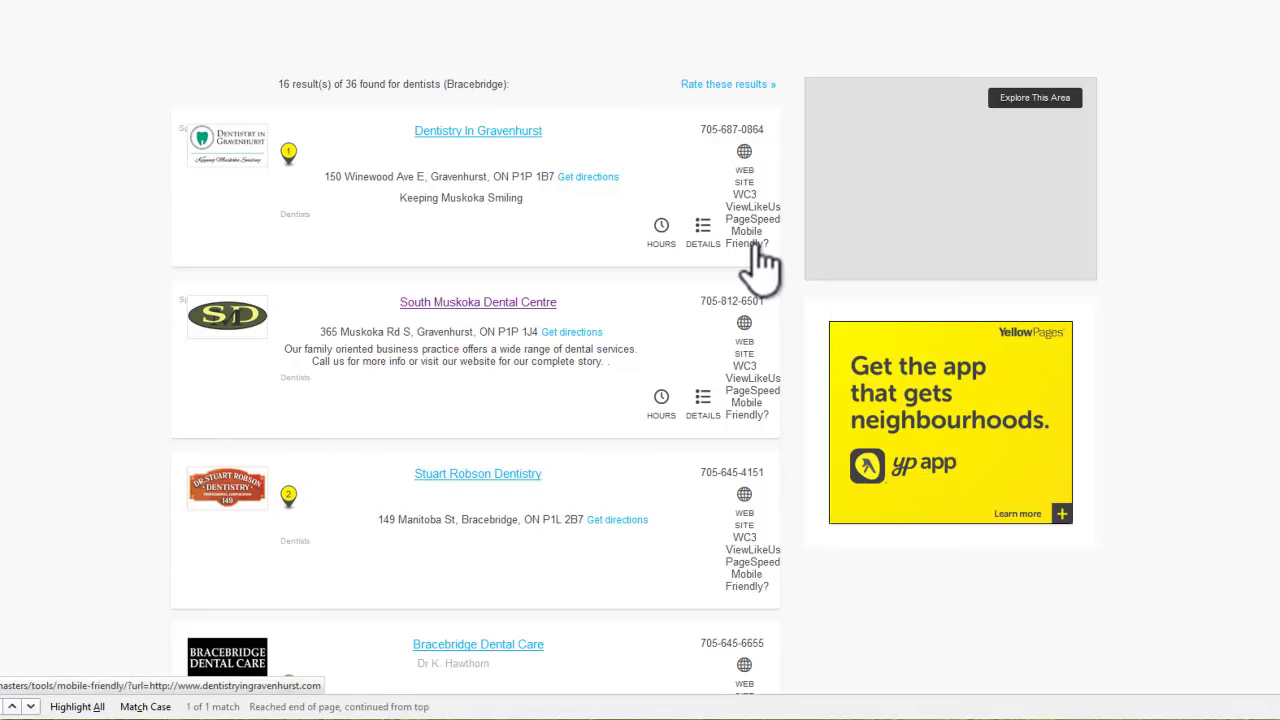
scroll(686, 329, "down", 9)
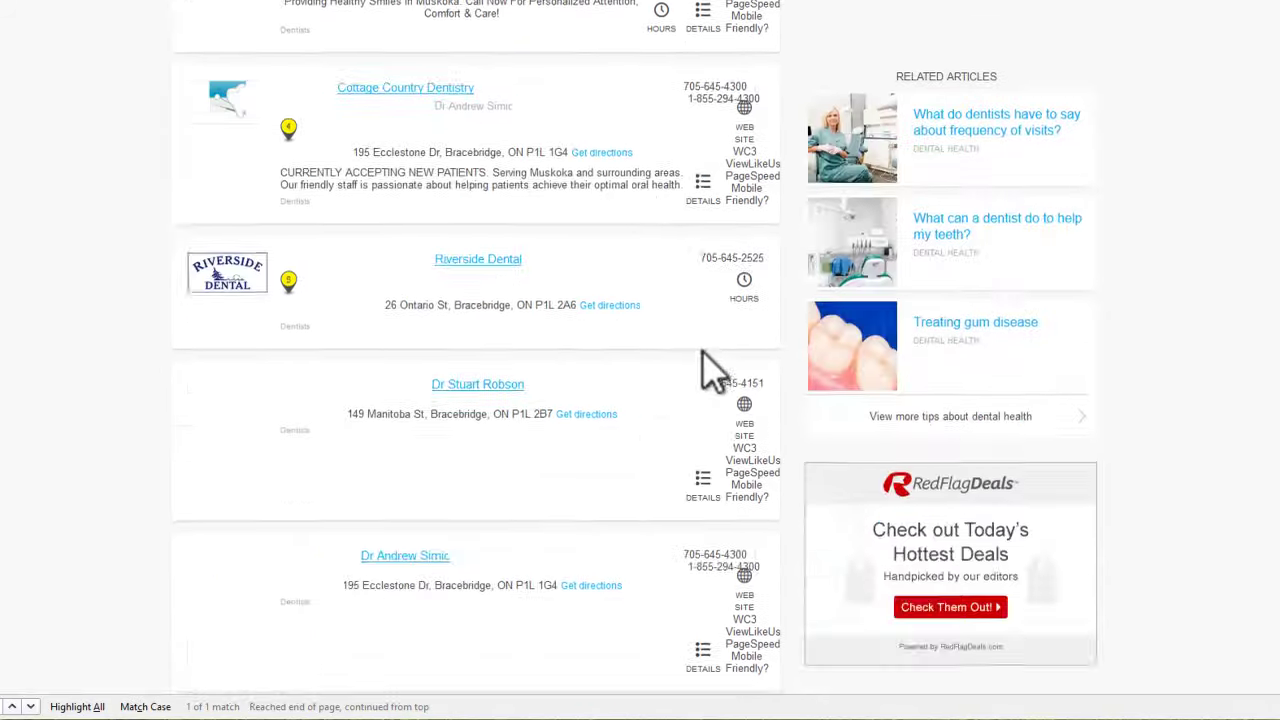
scroll(697, 408, "down", 6)
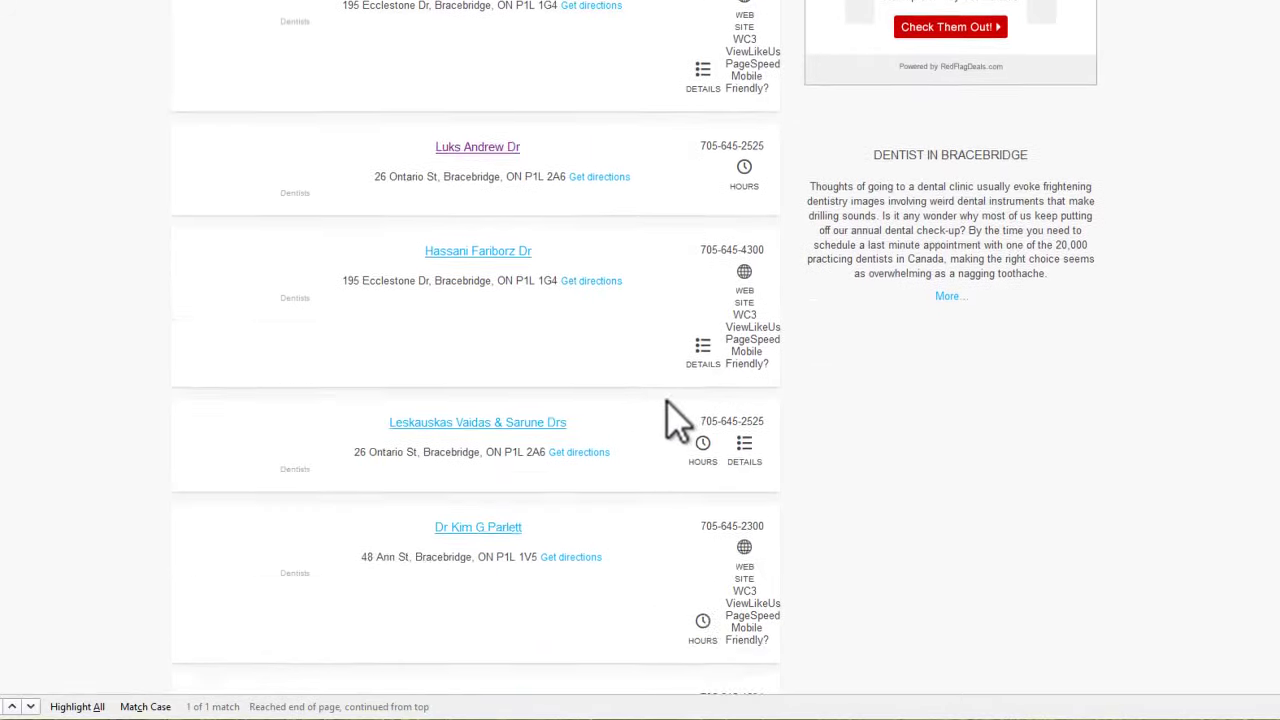
scroll(680, 420, "down", 12)
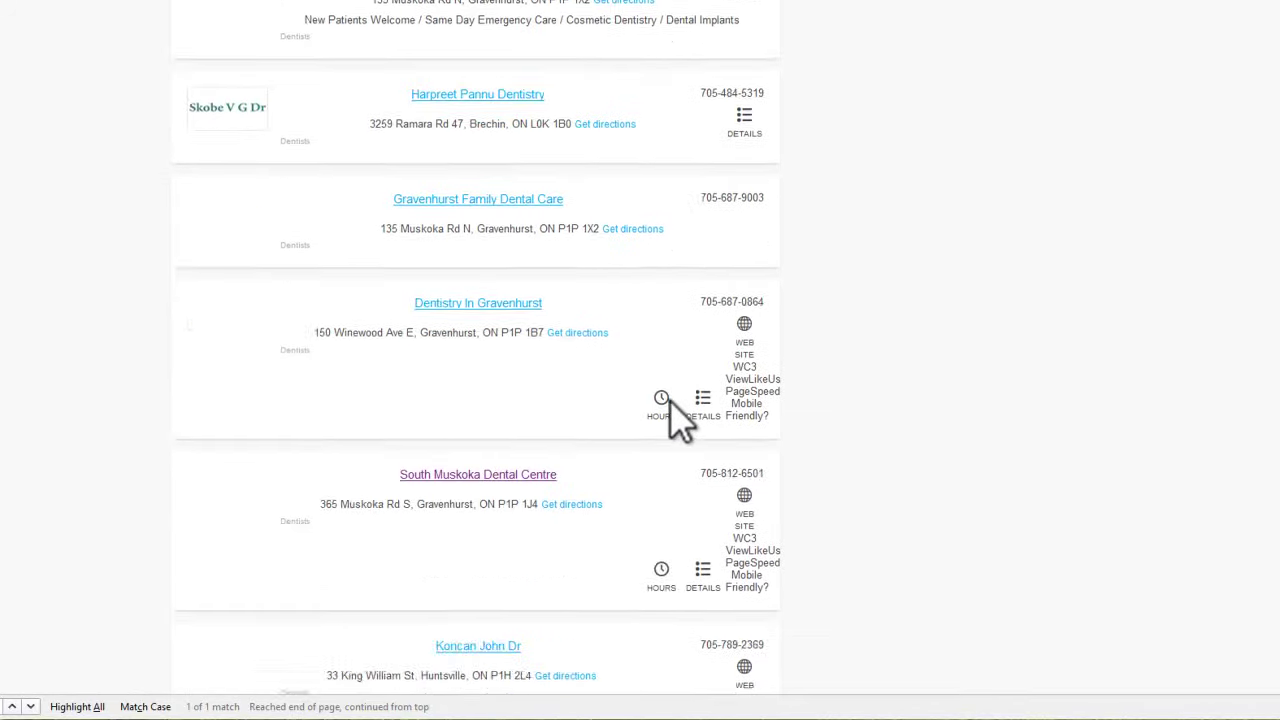
scroll(677, 420, "down", 6)
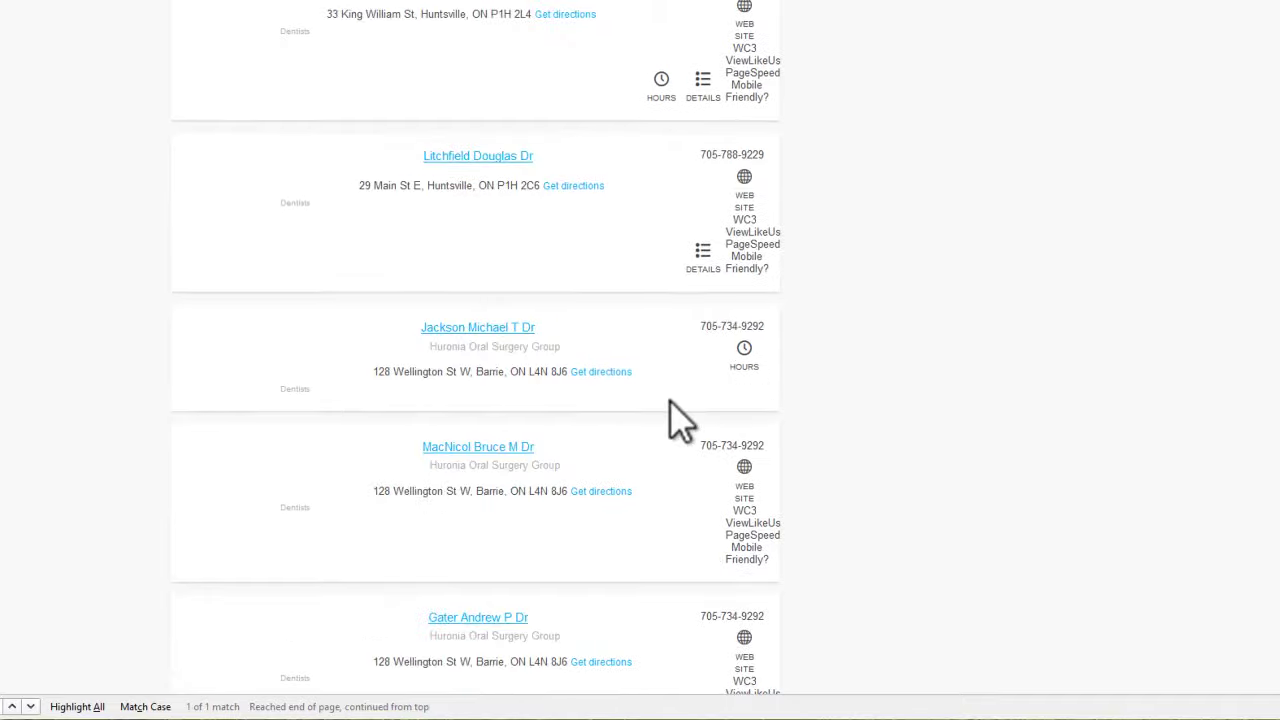
scroll(677, 420, "up", 4)
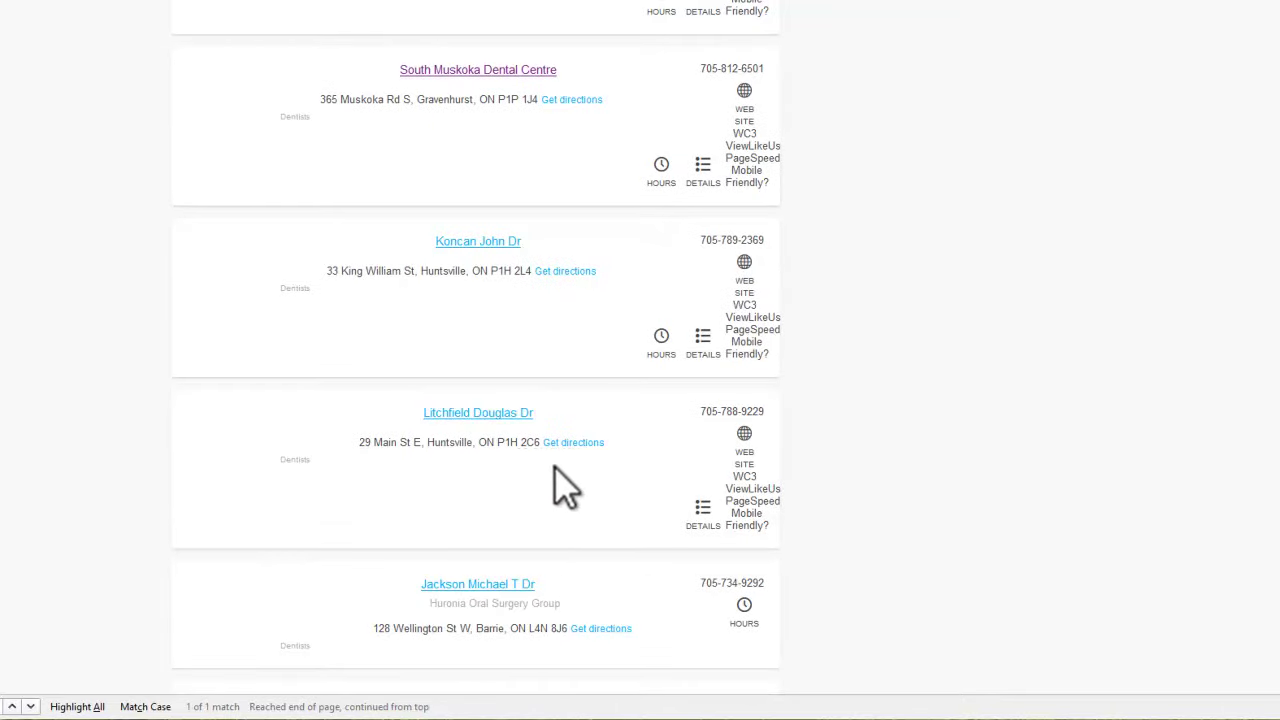
Step: Run the WC3 mobile test on the litchfielddentistry.ca listing and read through its detailed report
left_click(746, 477)
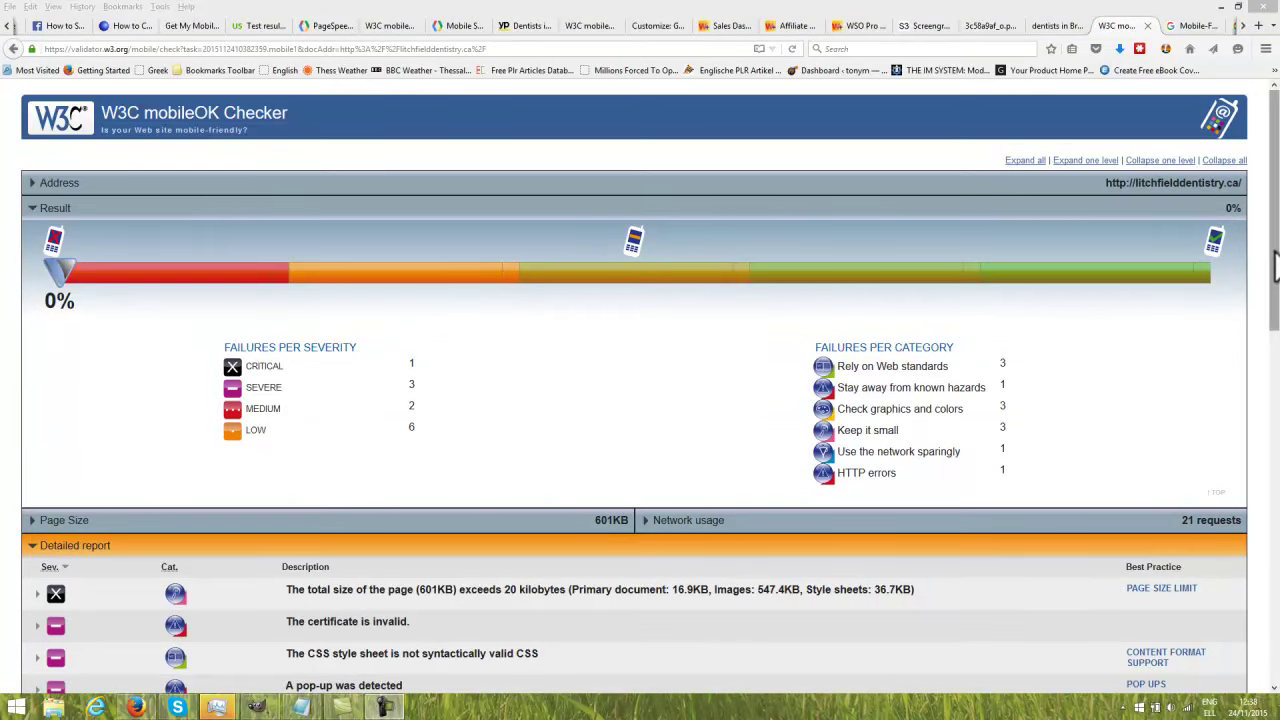
left_click_drag(1271, 270, 1249, 300)
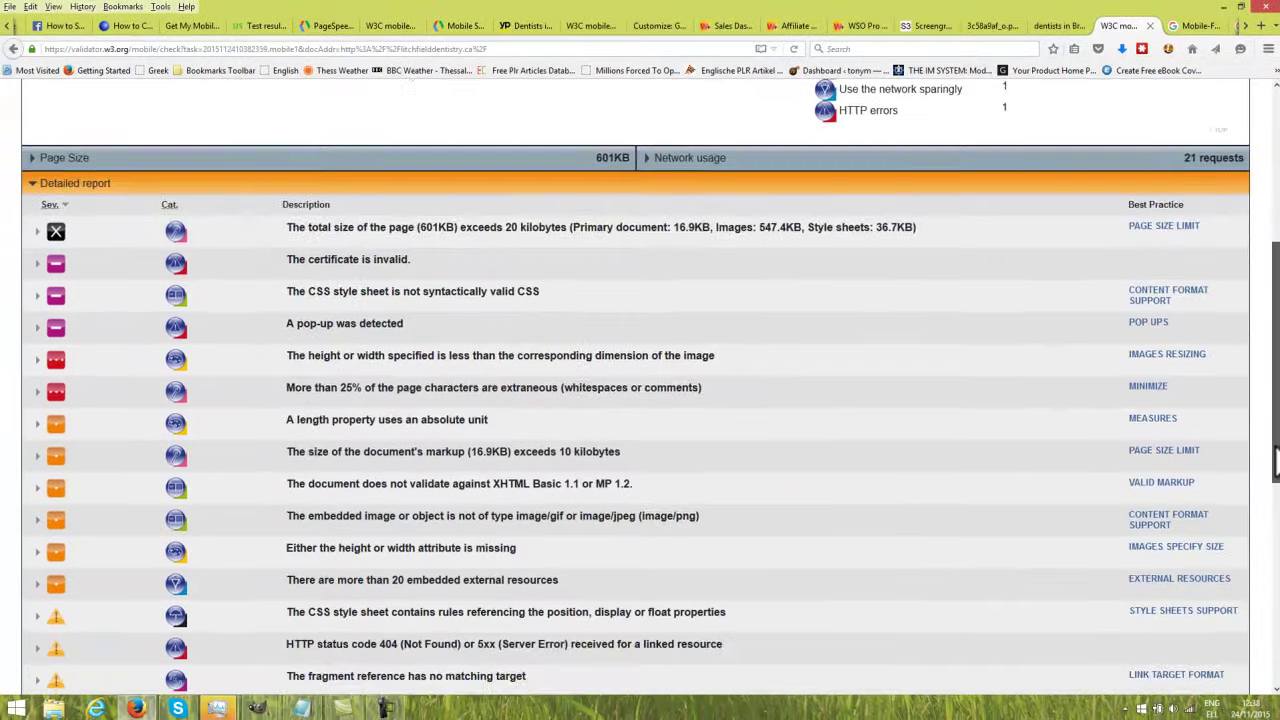
left_click_drag(1276, 462, 1276, 625)
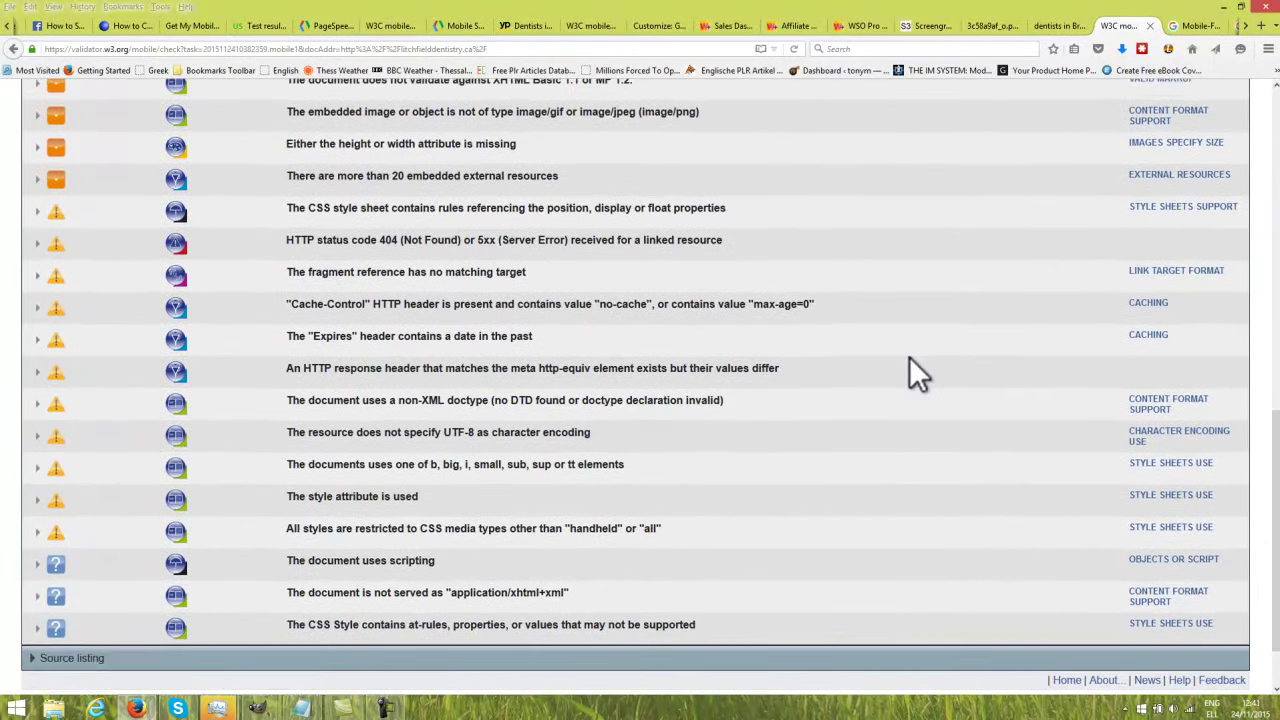
Step: Expand the report's mismatched HTTP response header and HTTP status code 404 warnings to examine their explanations, and review the failures by severity
left_click(910, 362)
scroll(914, 386, "up", 5)
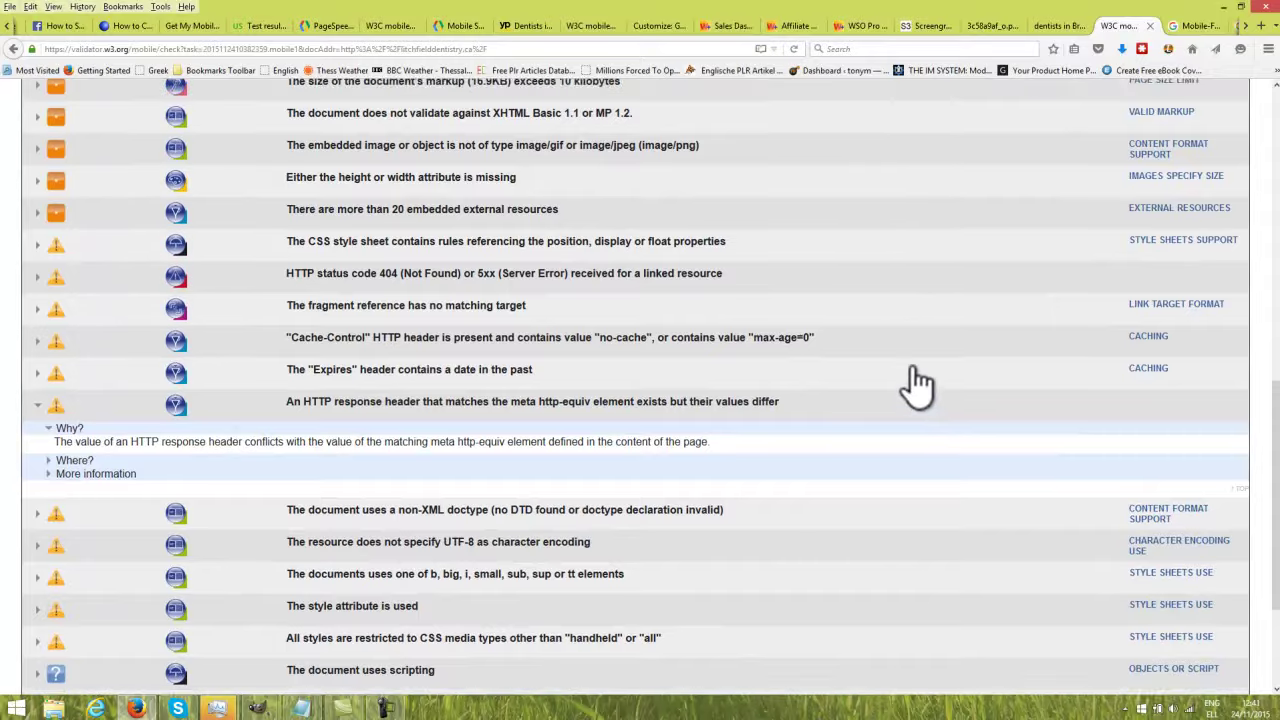
scroll(914, 386, "down", 2)
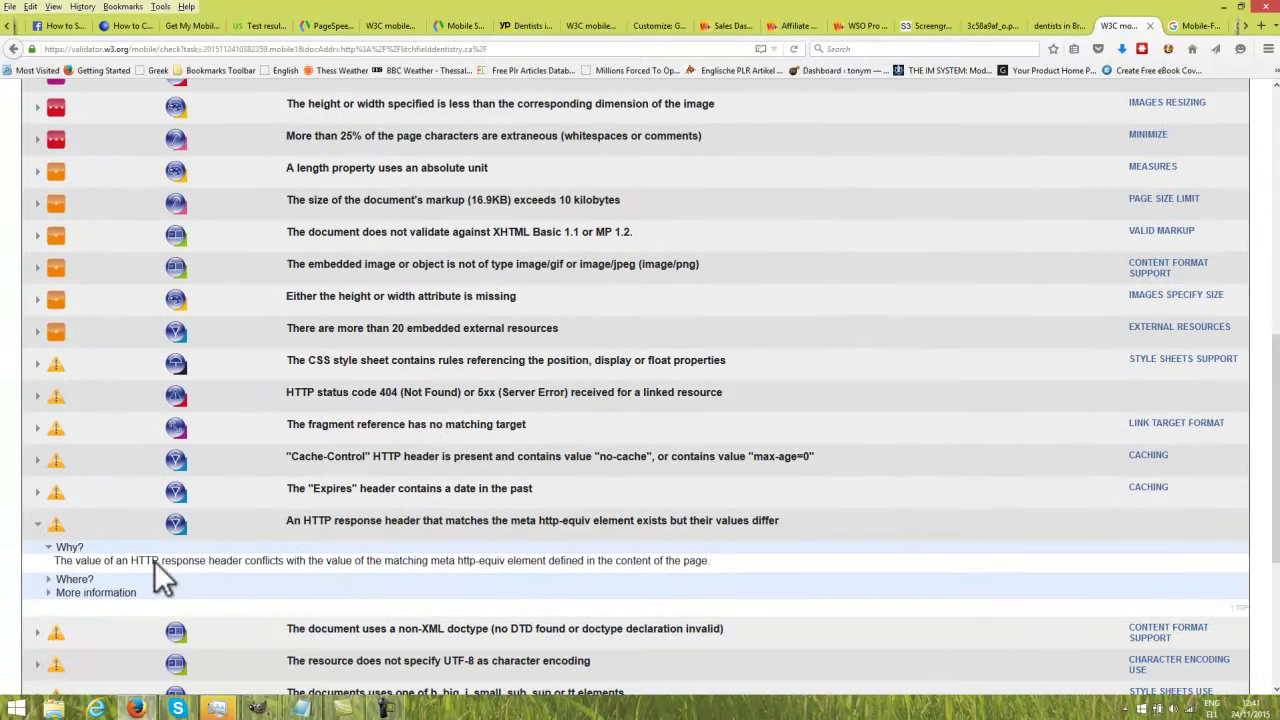
left_click(41, 395)
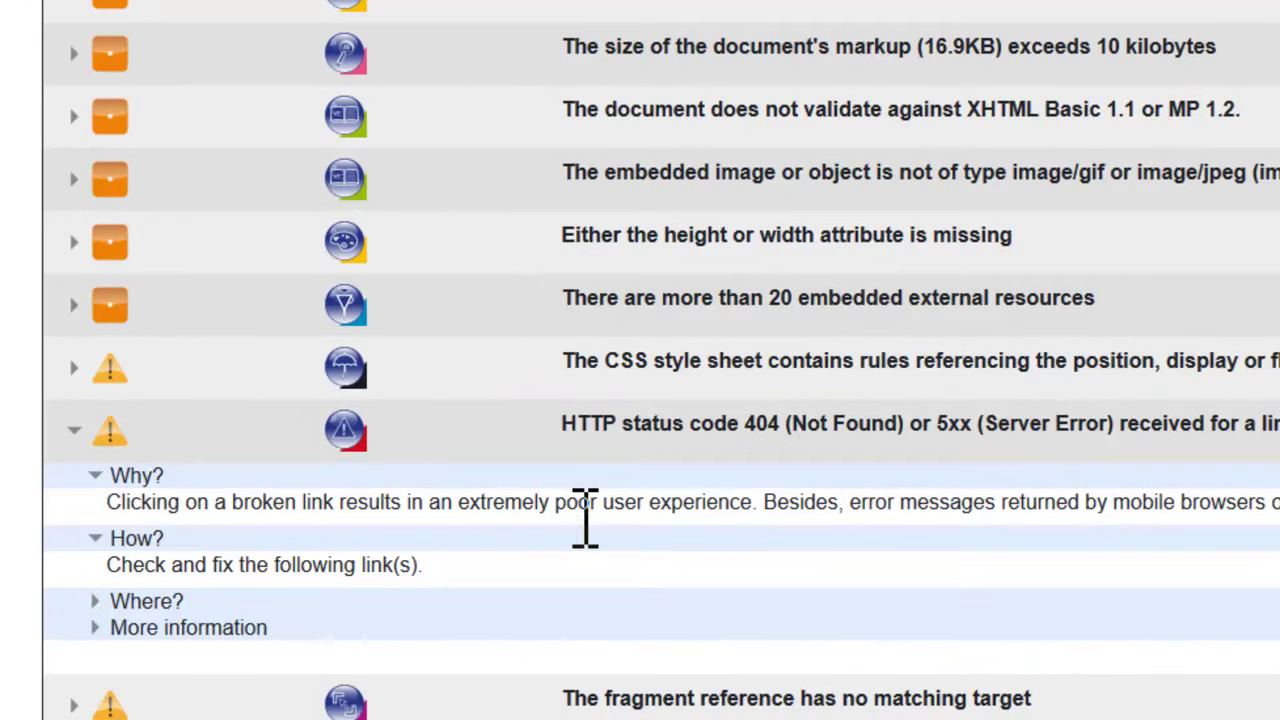
scroll(1031, 510, "up", 1)
scroll(1031, 510, "up", 3)
scroll(980, 557, "up", 6)
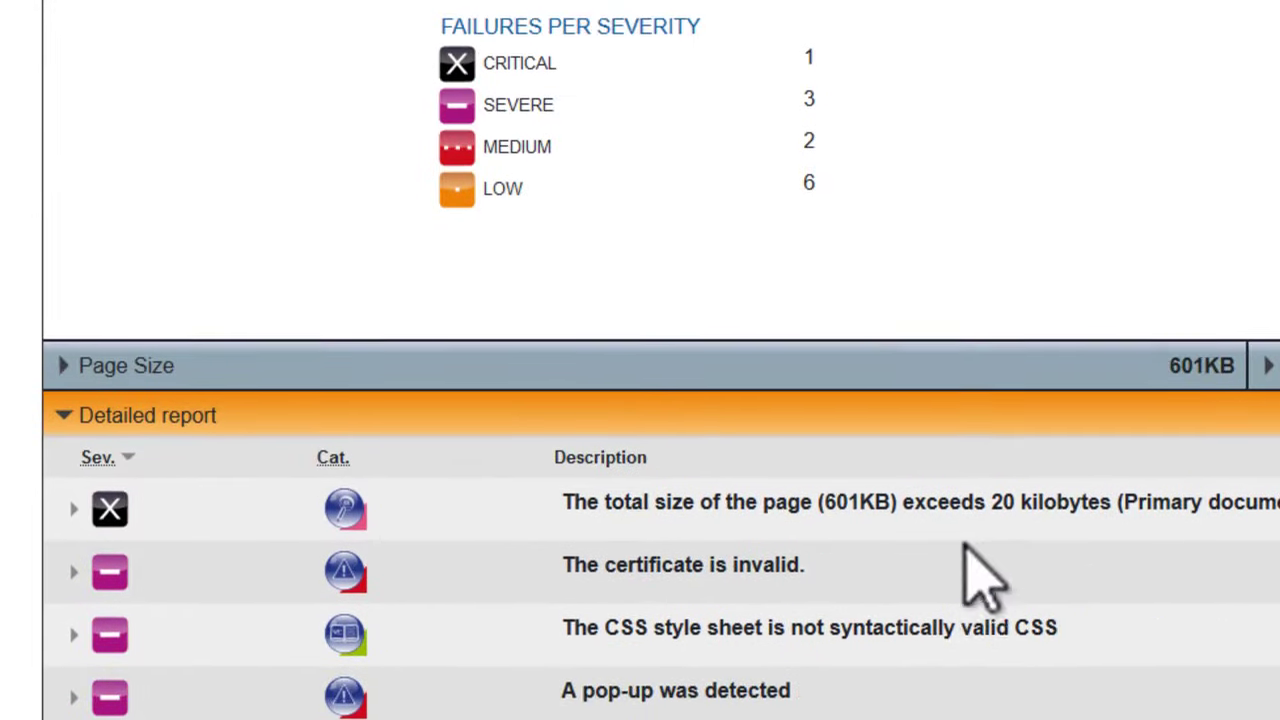
scroll(975, 583, "up", 2)
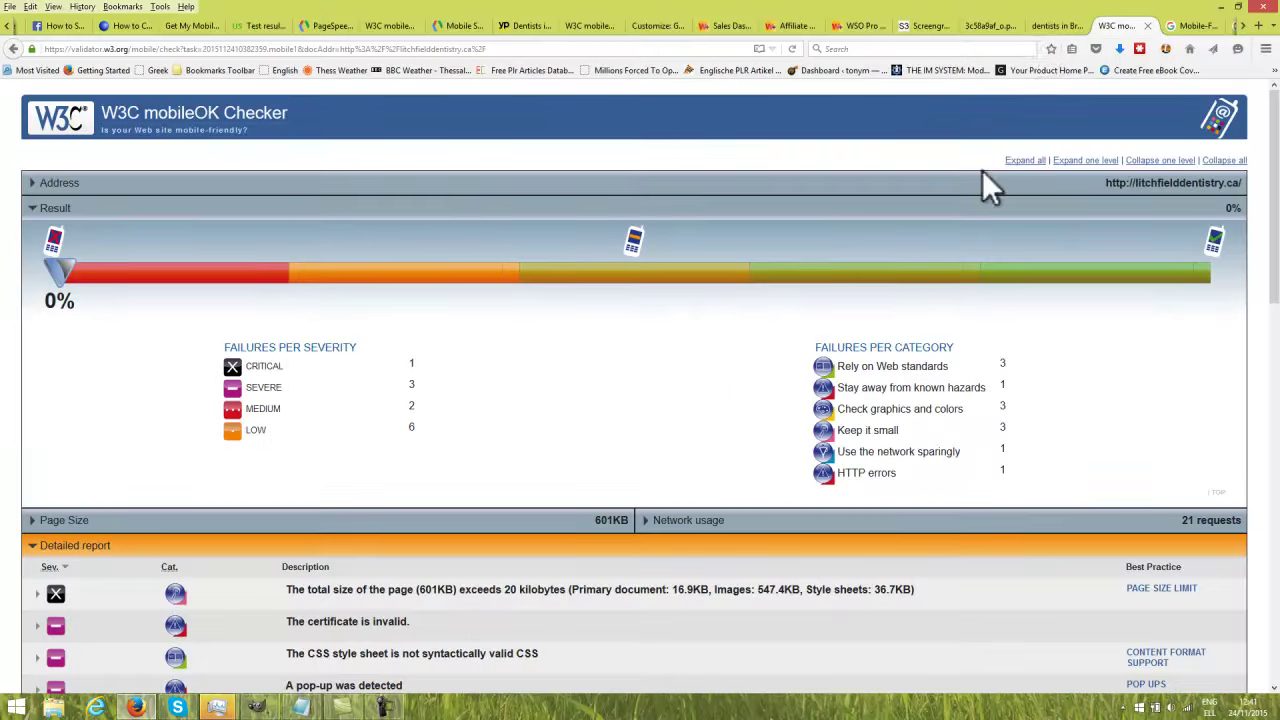
Step: Return to the dentist results, run the ViewLikeUs test on the same listing, and review its responsive scores, resource details and mobile preview
left_click(1055, 26)
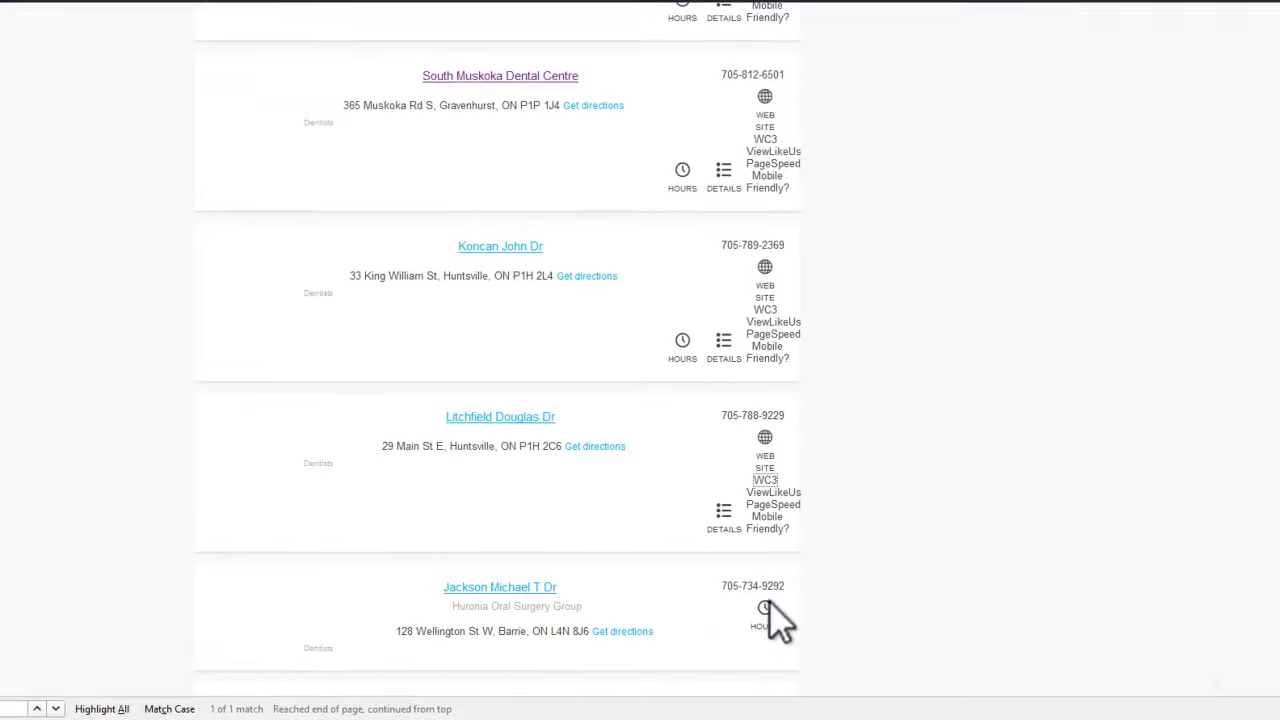
left_click(772, 490)
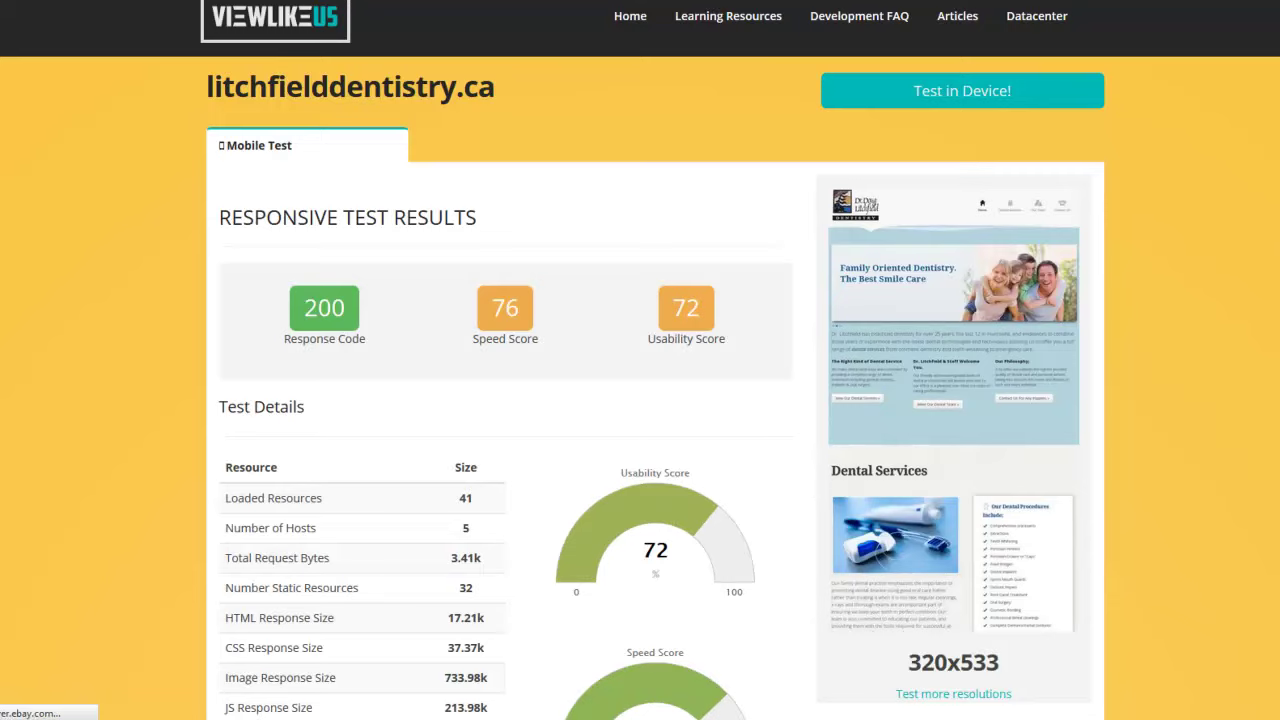
scroll(640, 360, "down", 2)
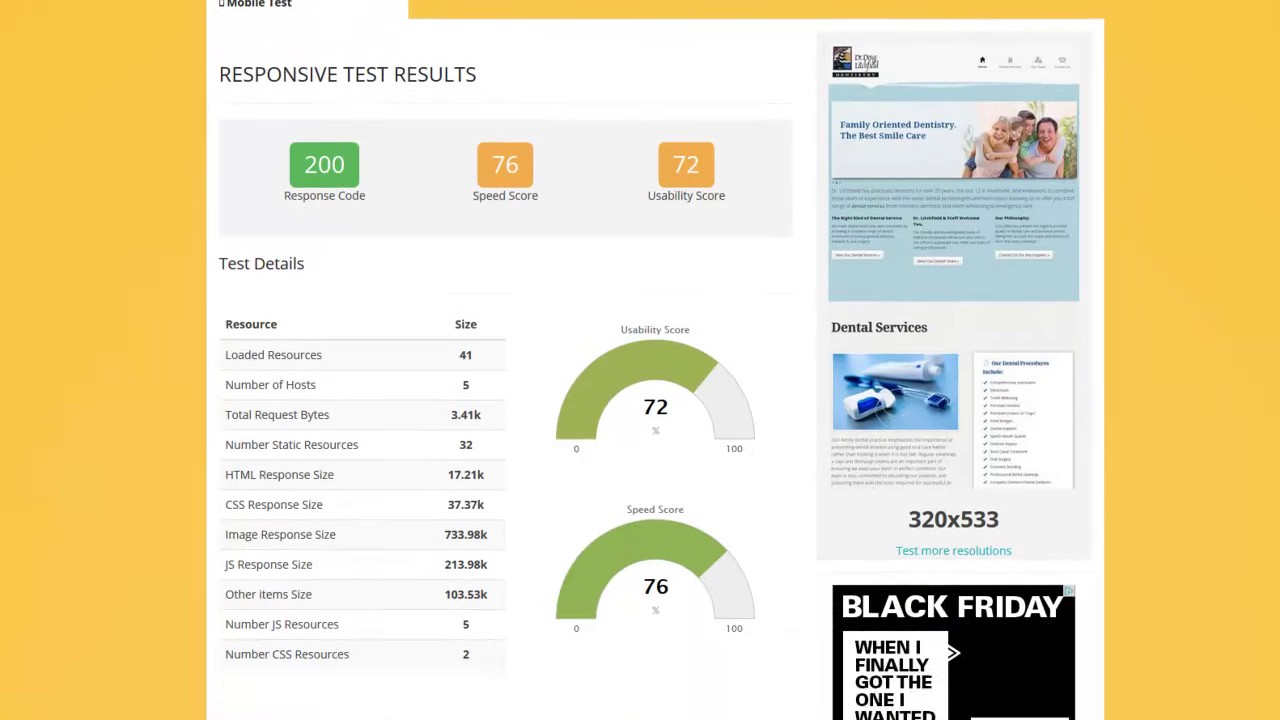
scroll(640, 360, "up", 1)
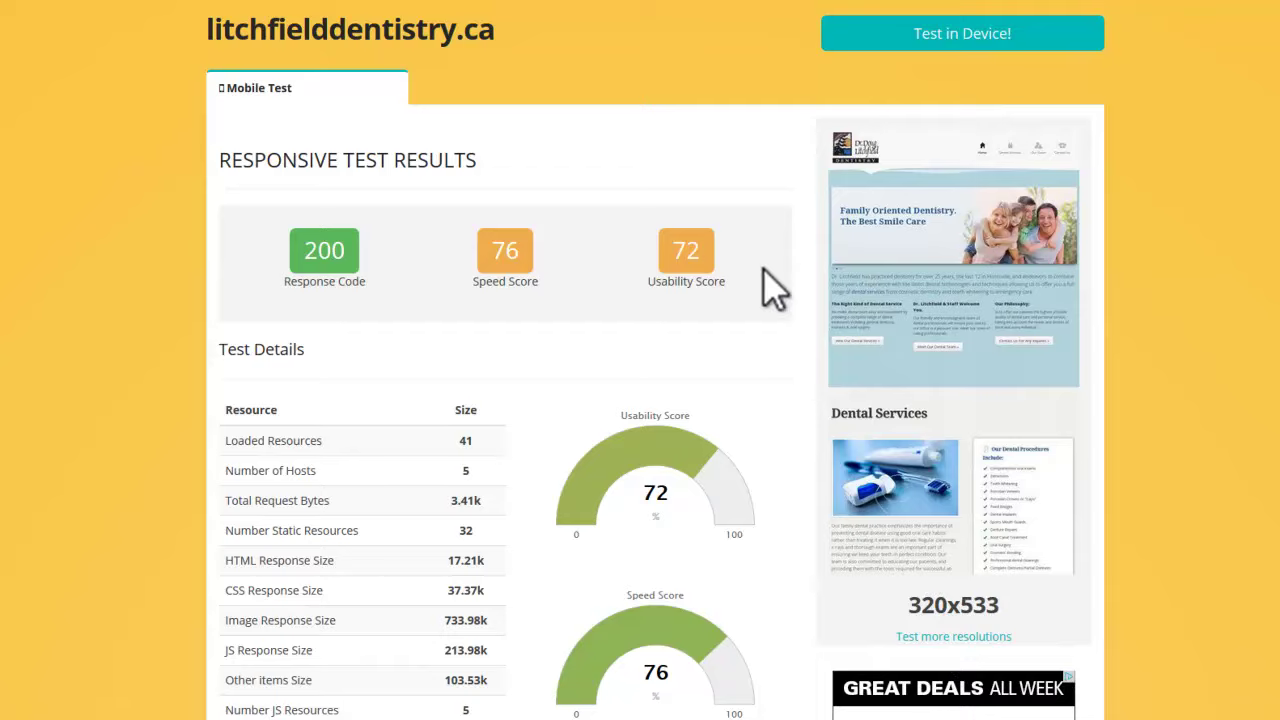
scroll(765, 275, "down", 1)
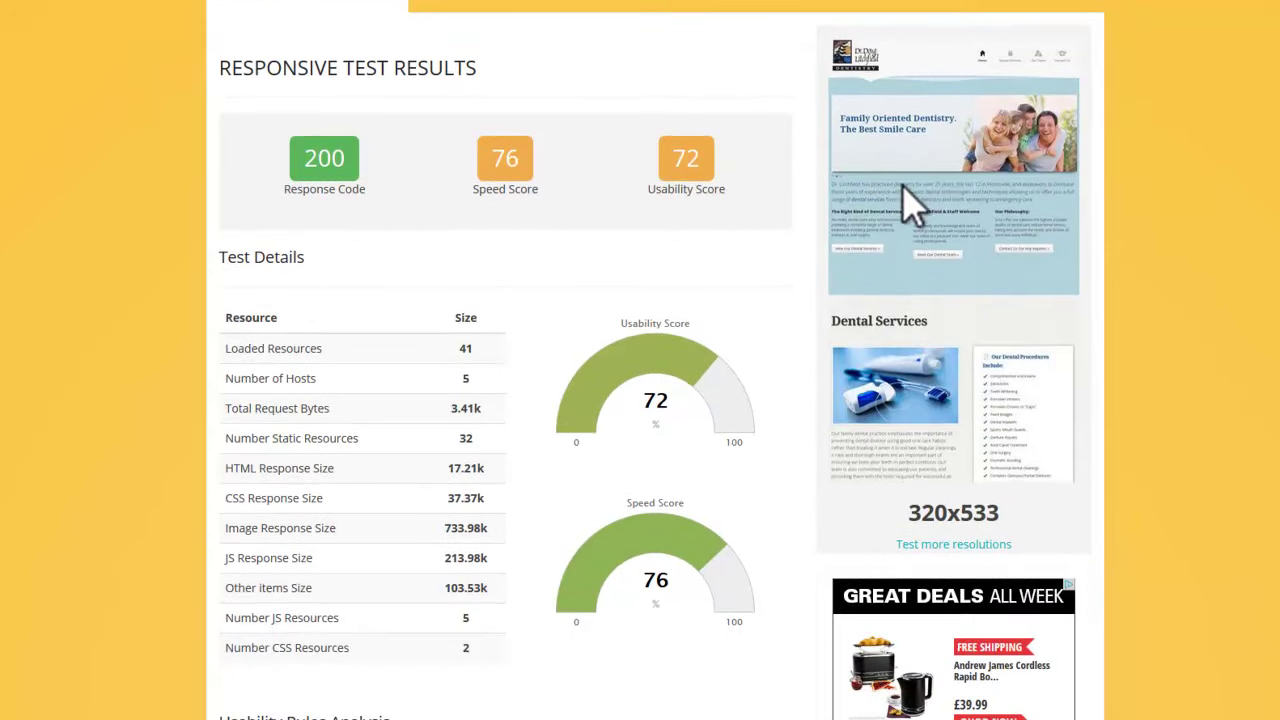
scroll(916, 218, "down", 1)
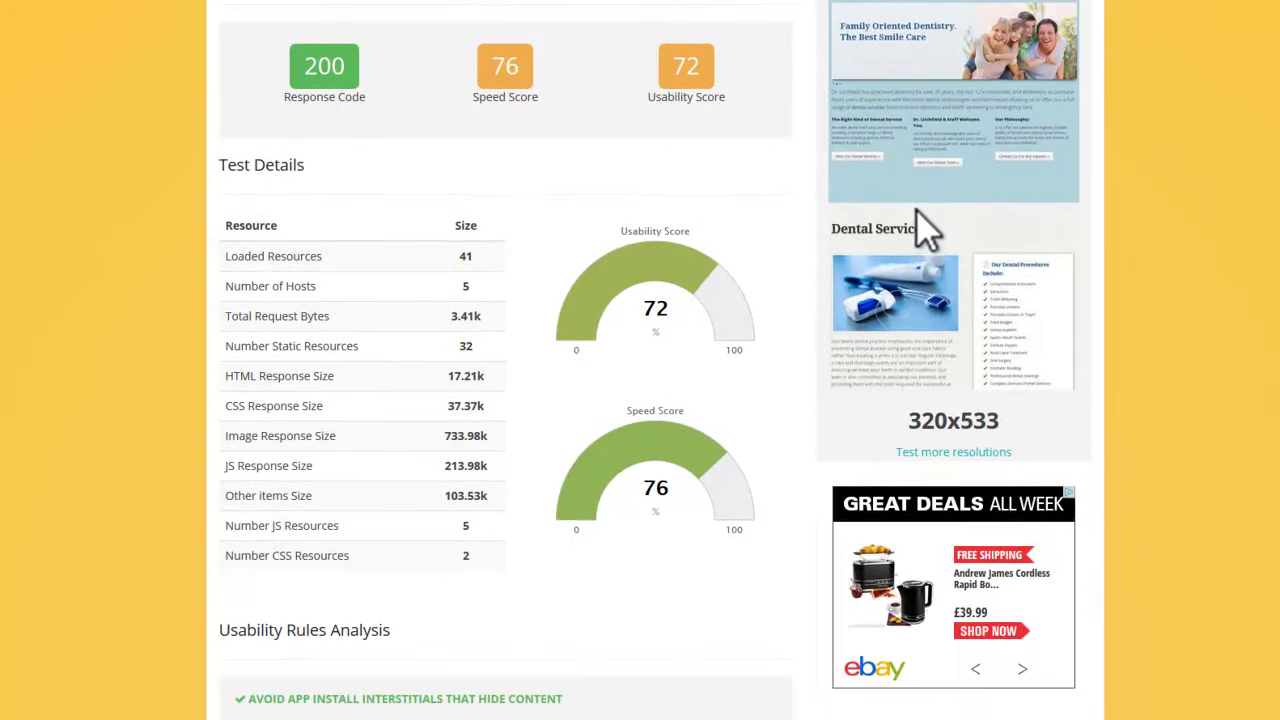
Step: Review the ViewLikeUs scores, resource details and usability rules analysis, including viewport, tap target and font size checks
scroll(916, 212, "up", 1)
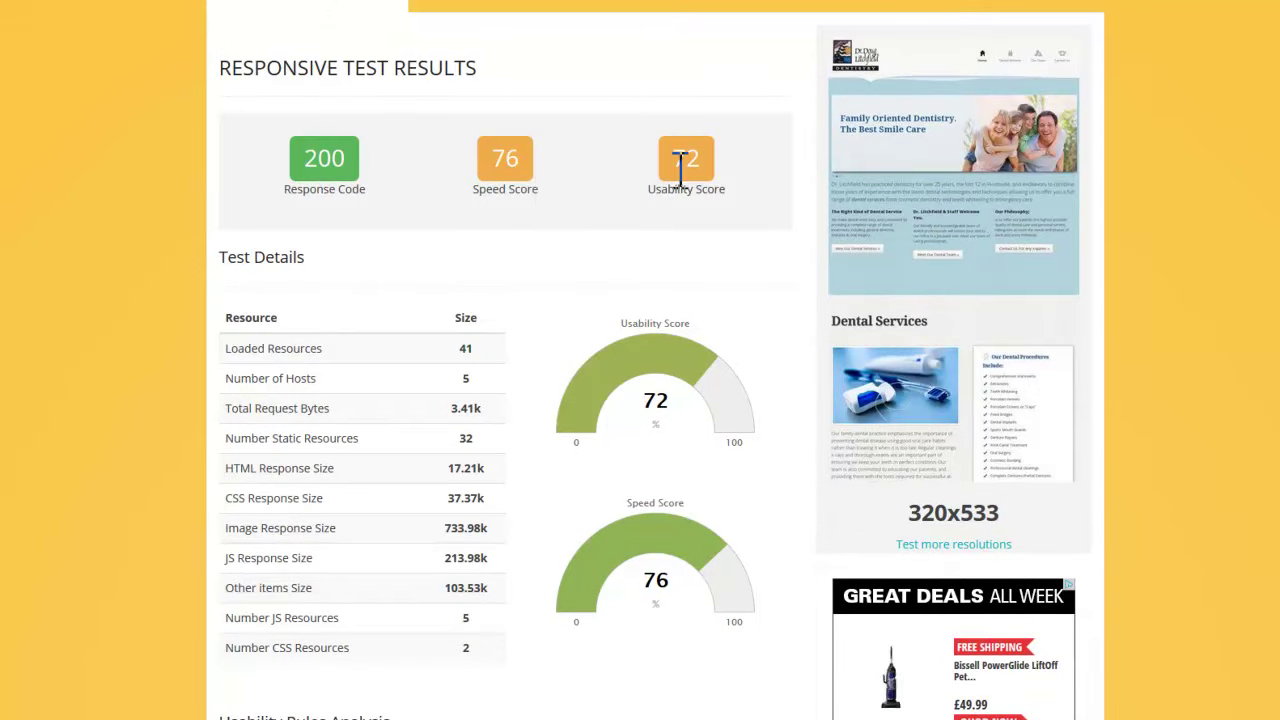
scroll(686, 250, "down", 3)
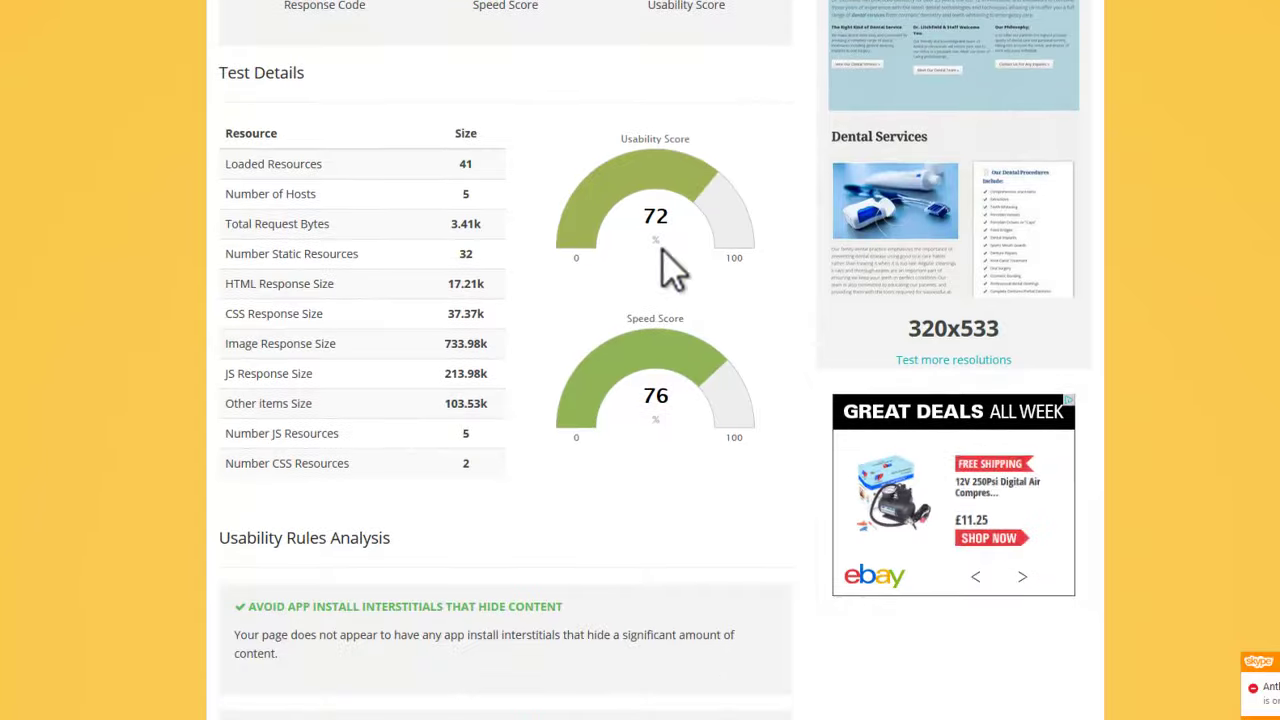
scroll(662, 250, "down", 6)
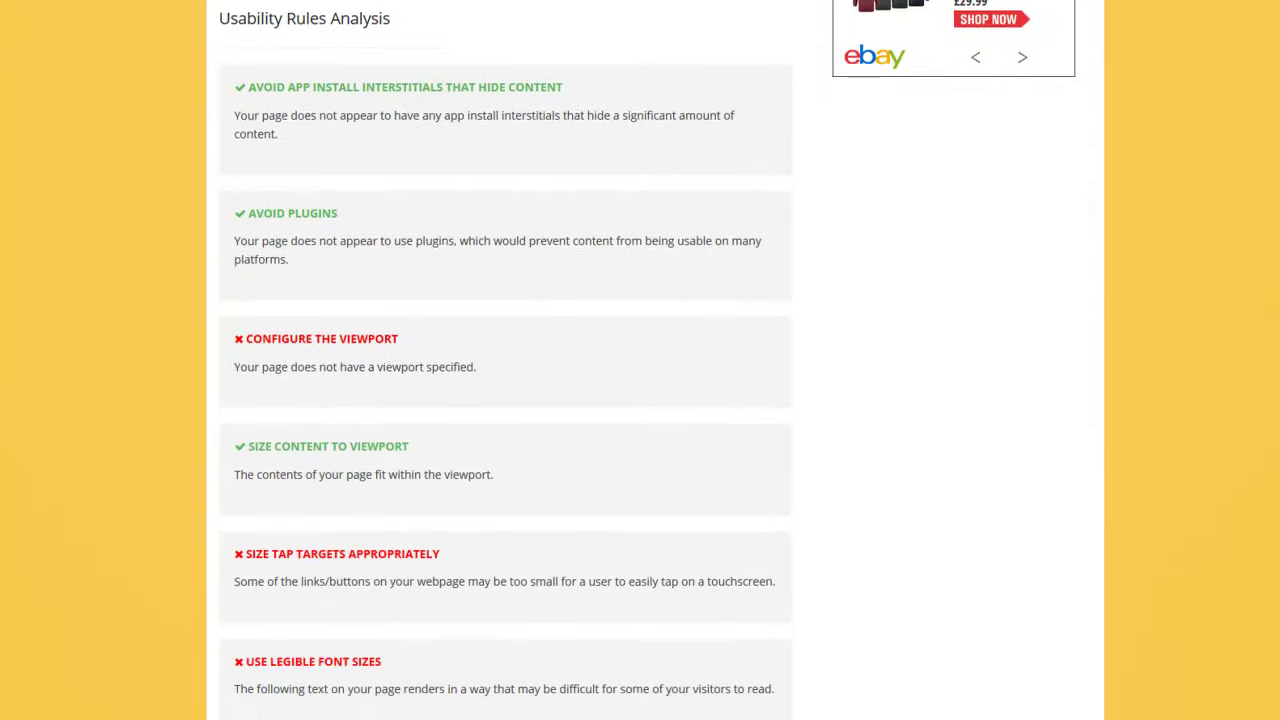
scroll(506, 360, "up", 6)
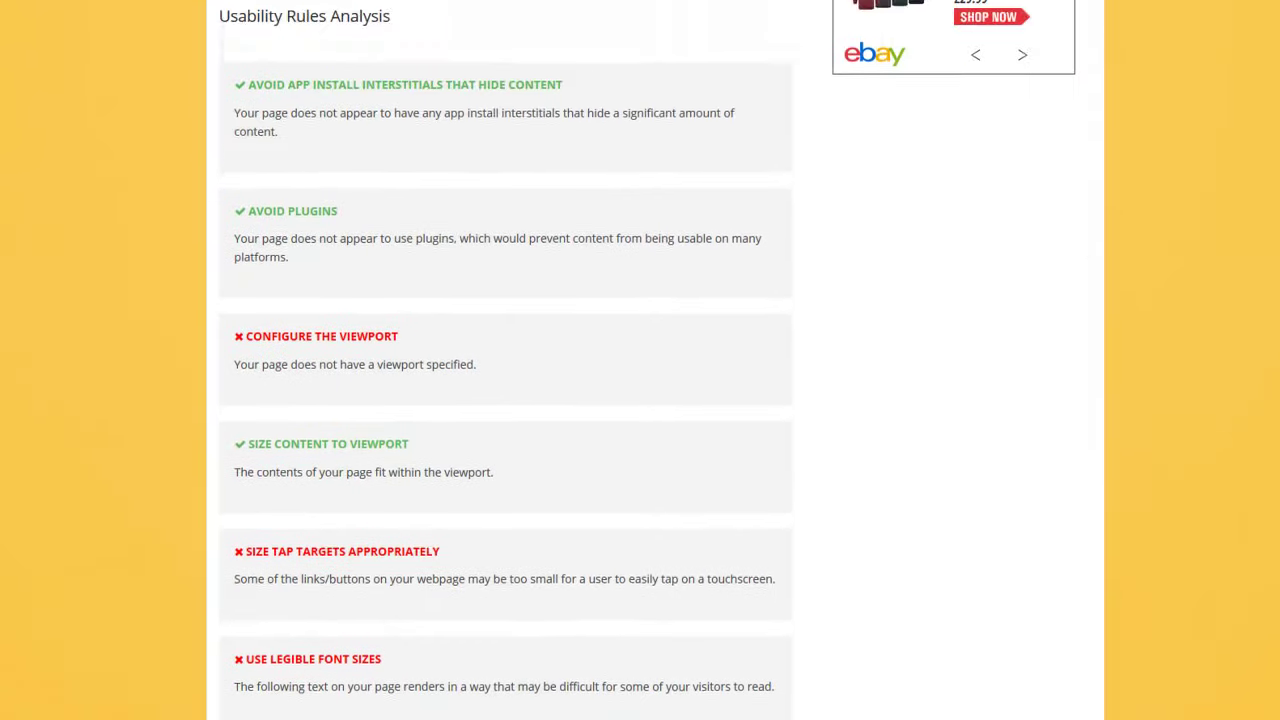
scroll(640, 360, "up", 4)
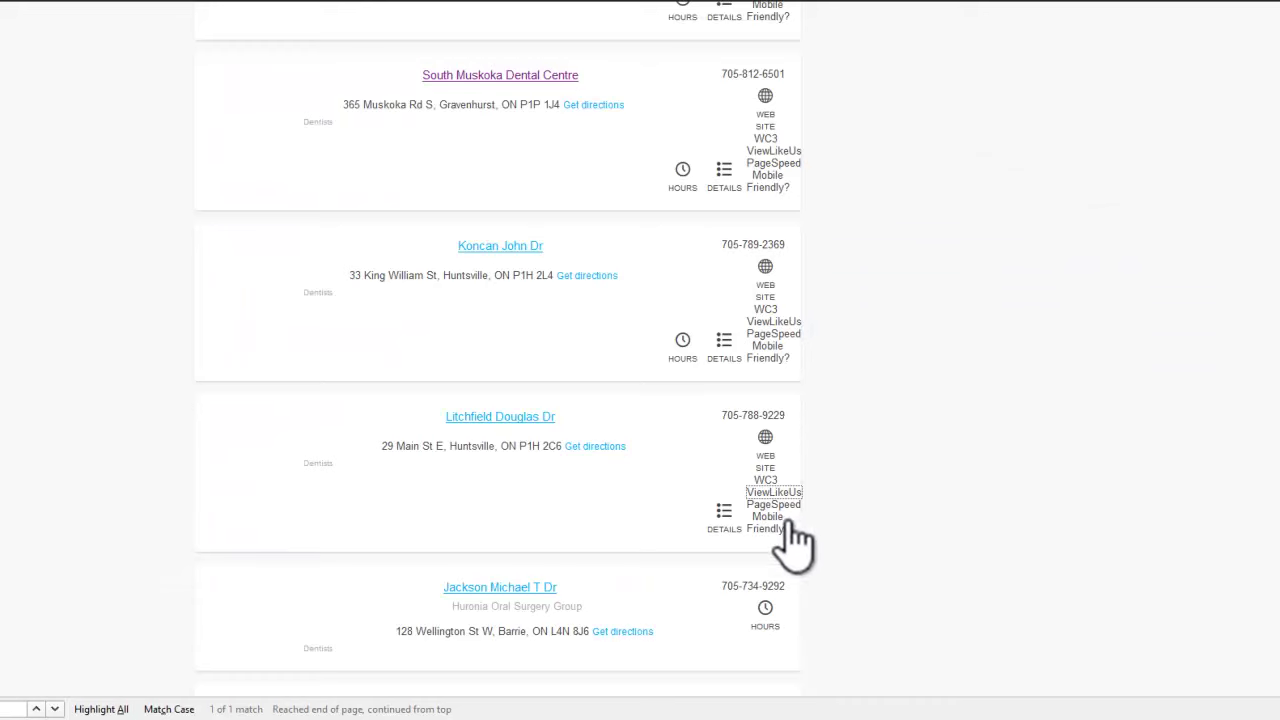
Step: Run the PageSpeed test on the litchfielddentistry.ca listing, review its mobile user experience and speed recommendations, and close the report
left_click(772, 505)
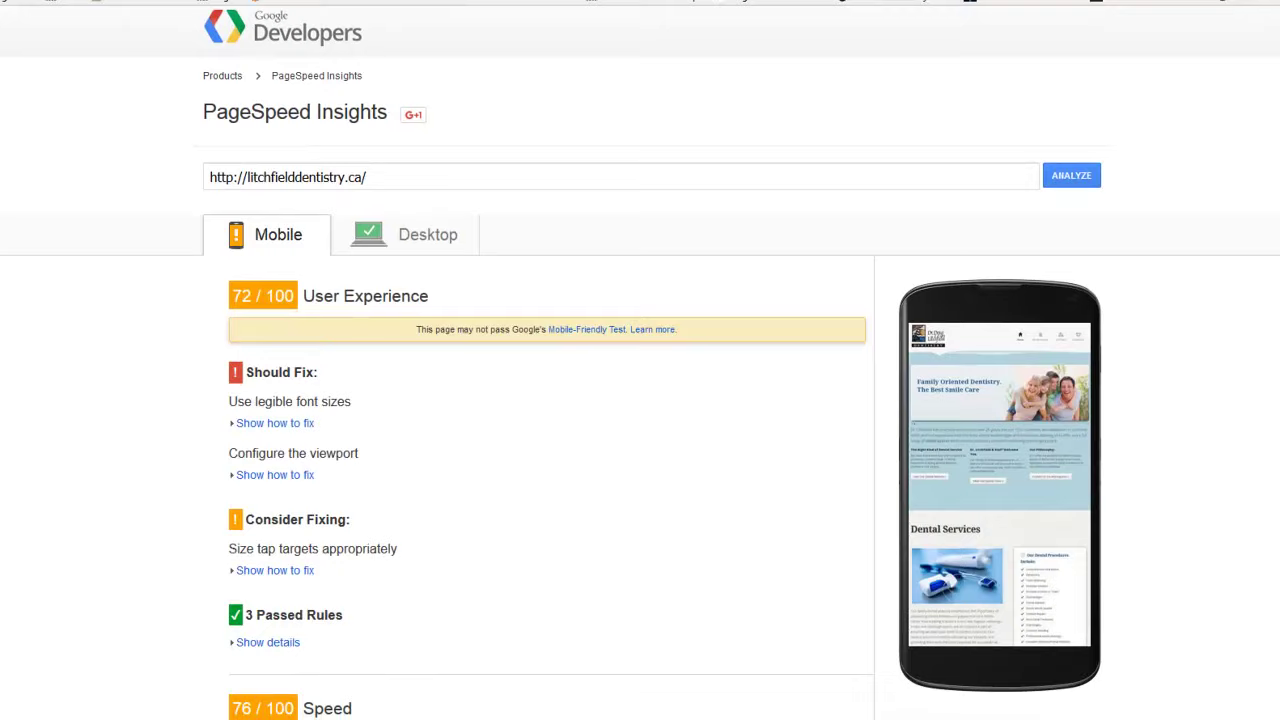
scroll(737, 186, "down", 1)
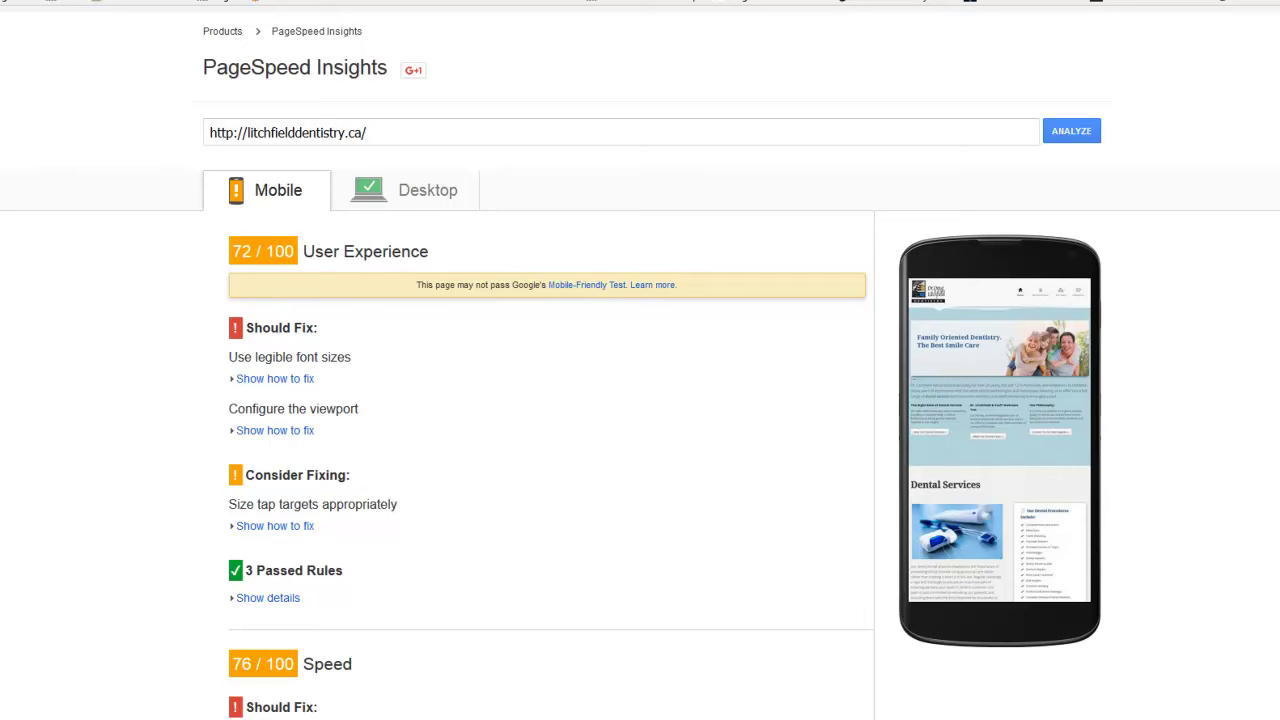
scroll(640, 360, "down", 2)
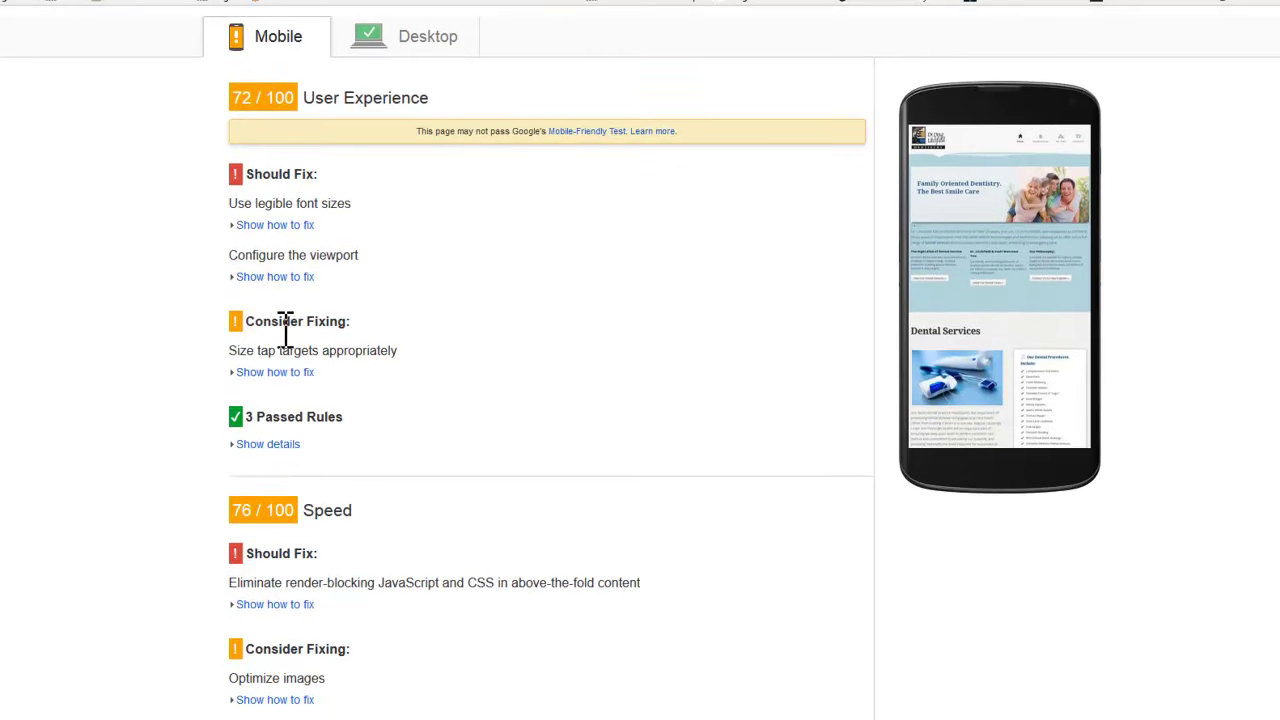
scroll(414, 471, "down", 1)
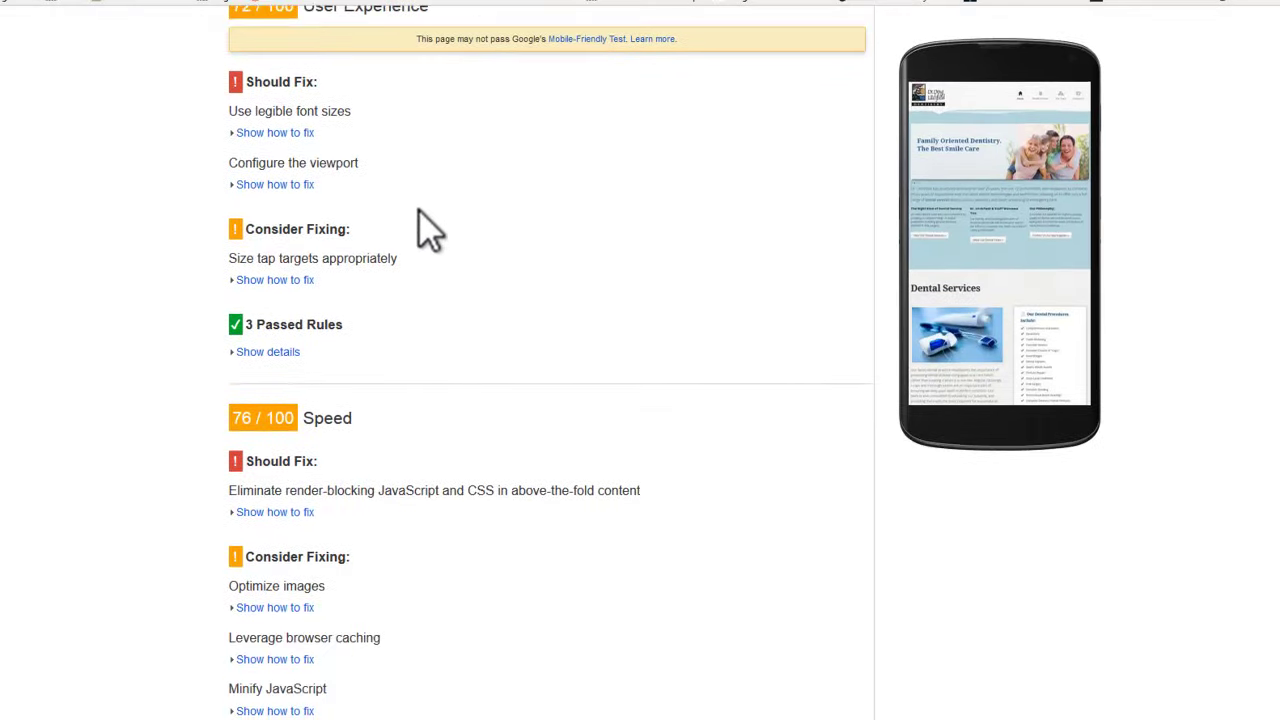
scroll(380, 260, "down", 2)
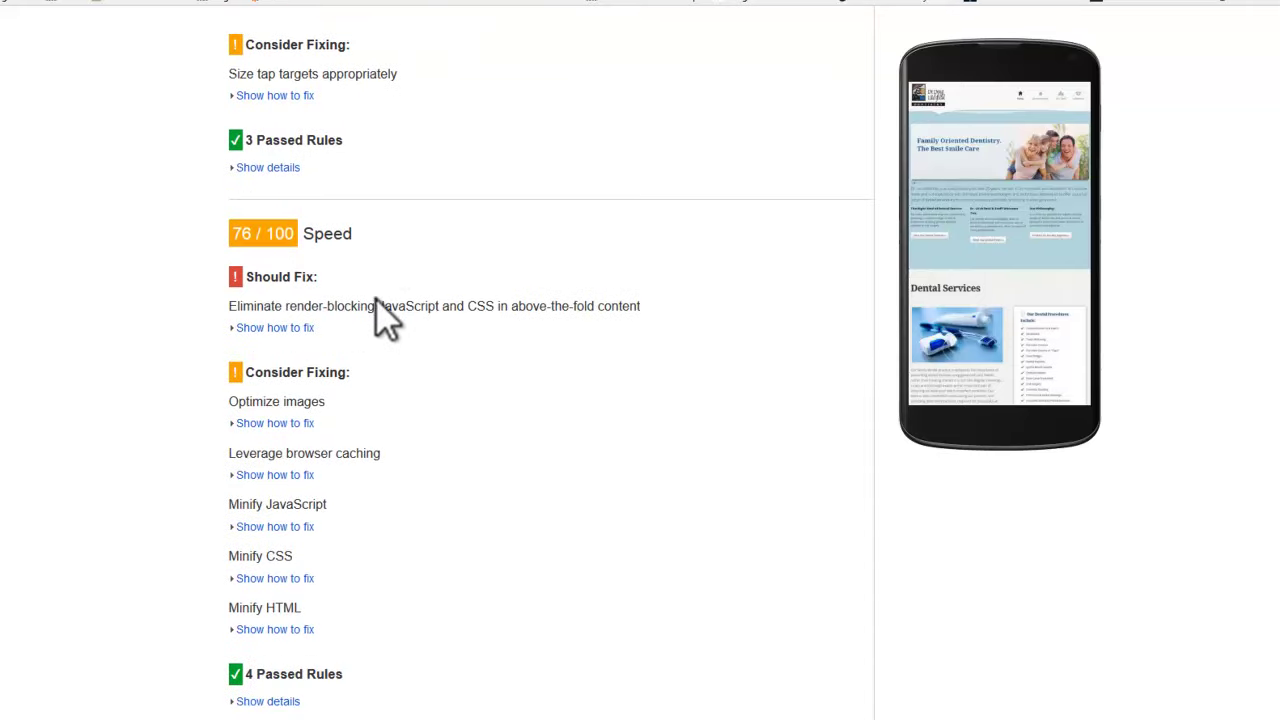
scroll(343, 451, "down", 2)
scroll(360, 440, "down", 1)
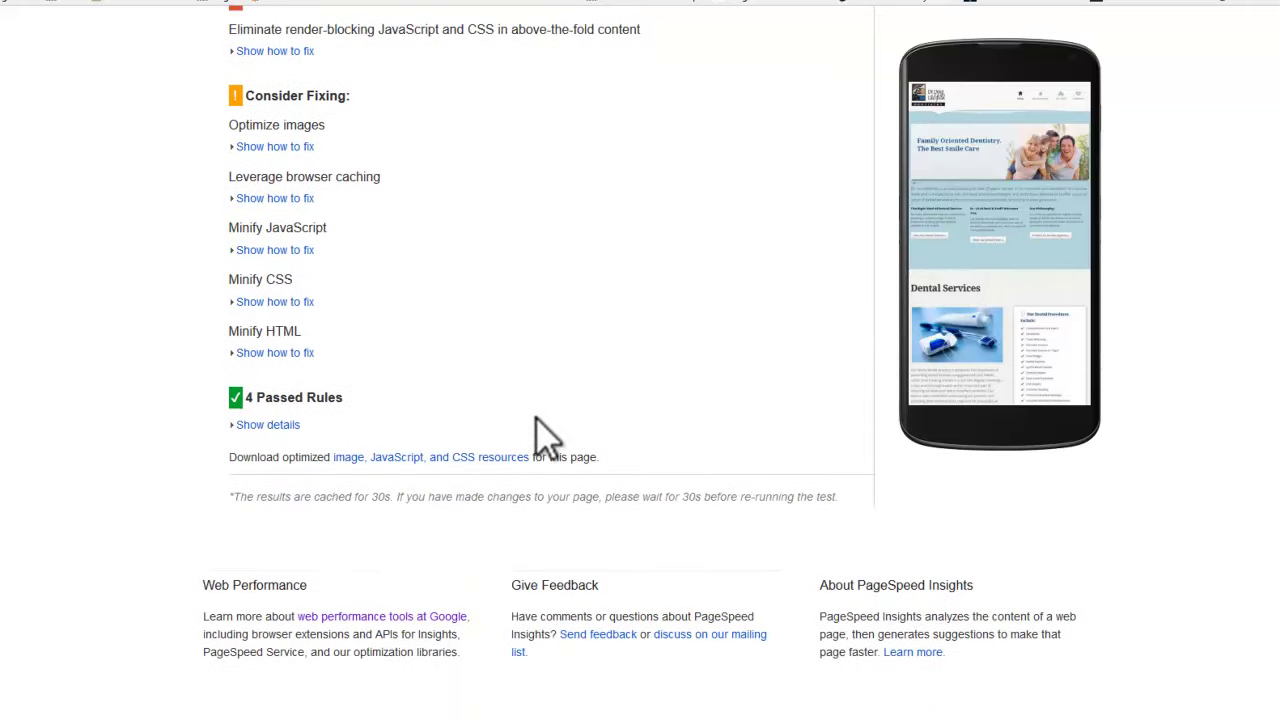
scroll(543, 437, "up", 6)
scroll(543, 437, "up", 1)
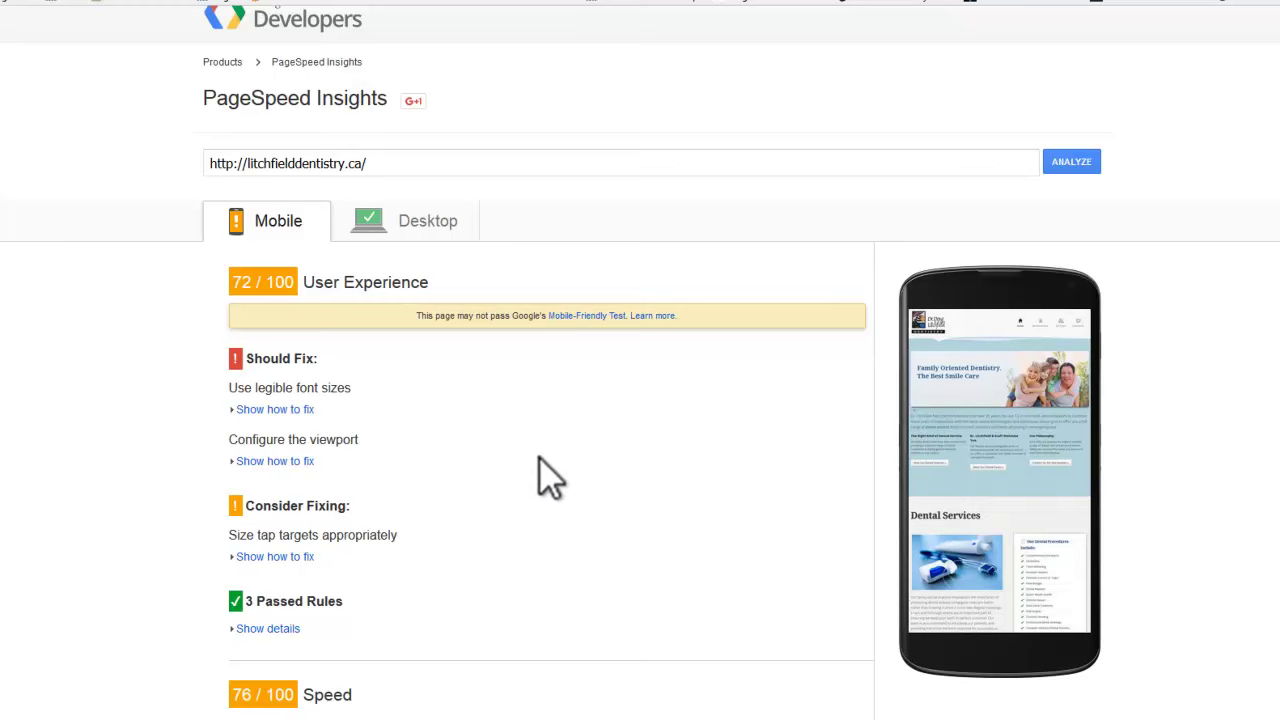
scroll(549, 478, "up", 1)
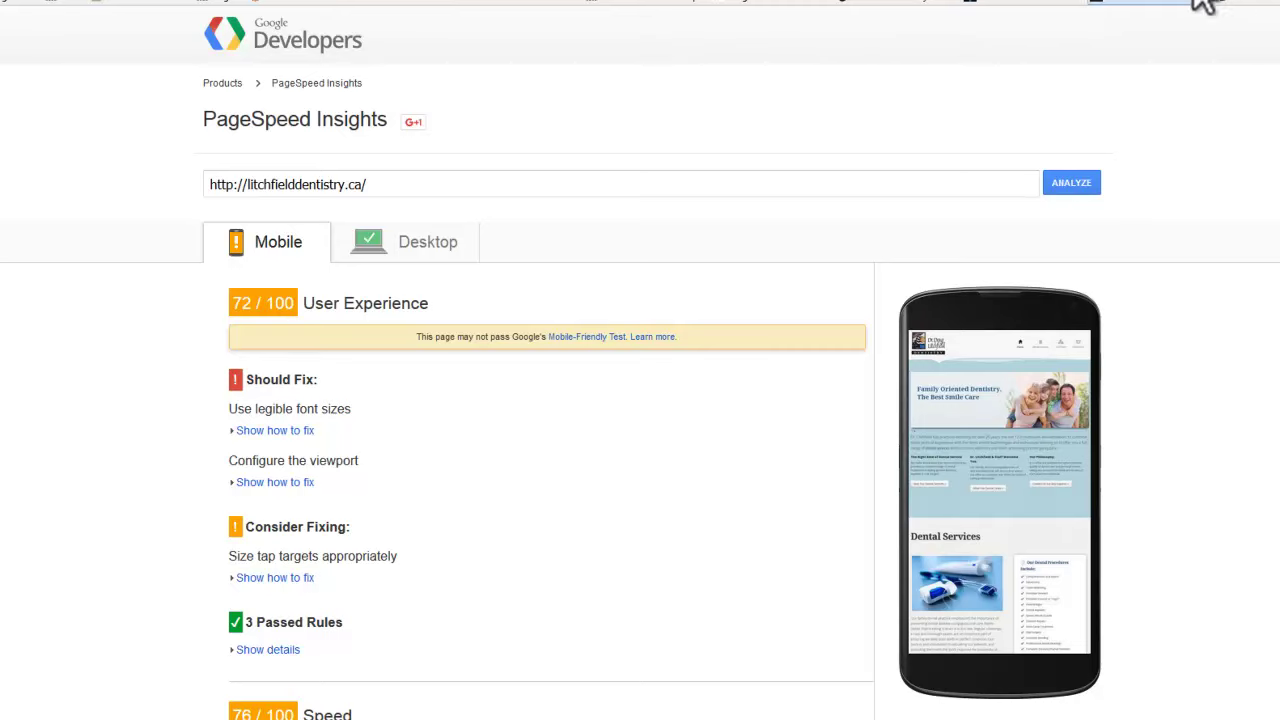
key("ctrl+w")
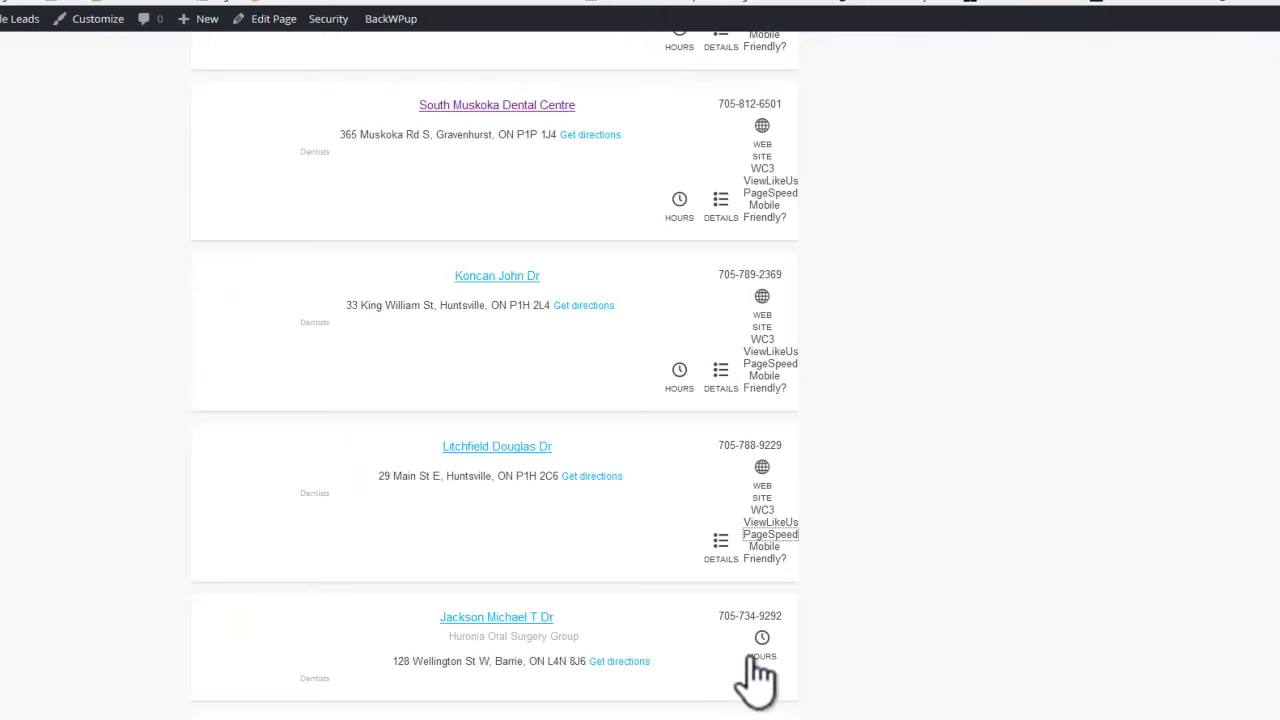
Step: Run the Mobile Friendly test on the litchfielddentistry.ca listing, and examine the Mobile-Friendly Test result and phone preview for greatexpressions.com
left_click(768, 562)
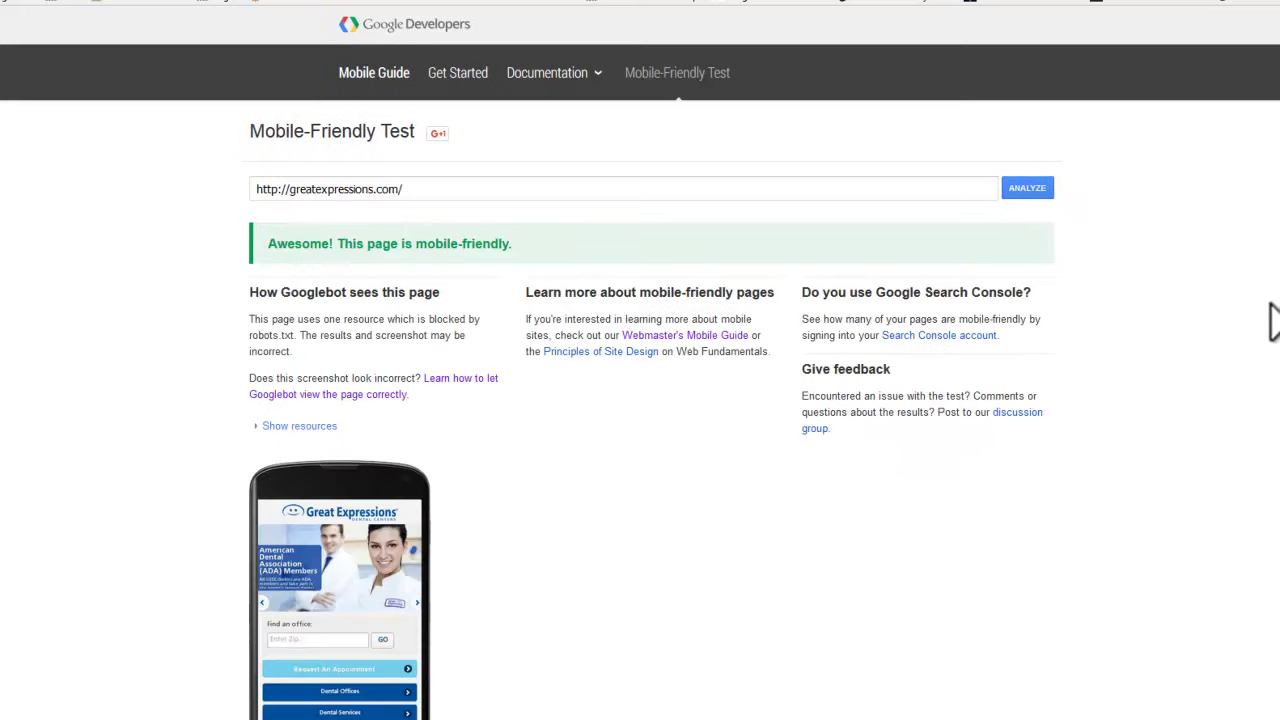
scroll(640, 400, "down", 1)
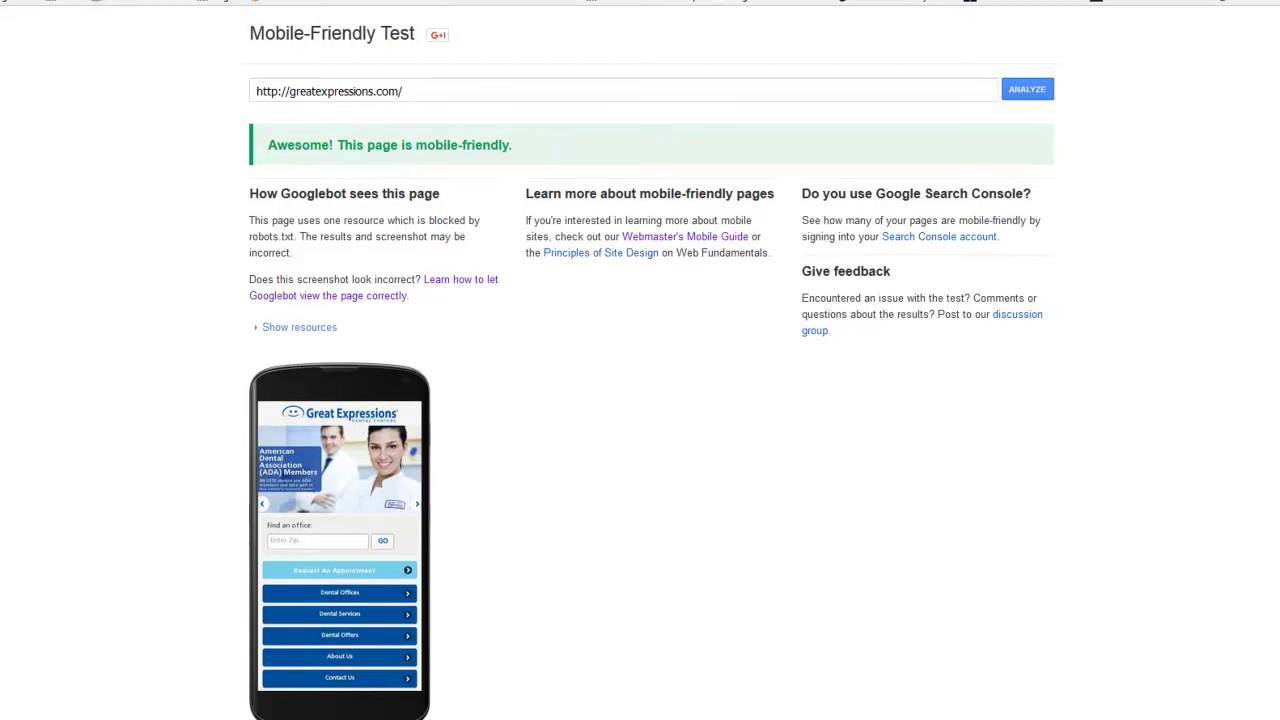
scroll(297, 343, "down", 1)
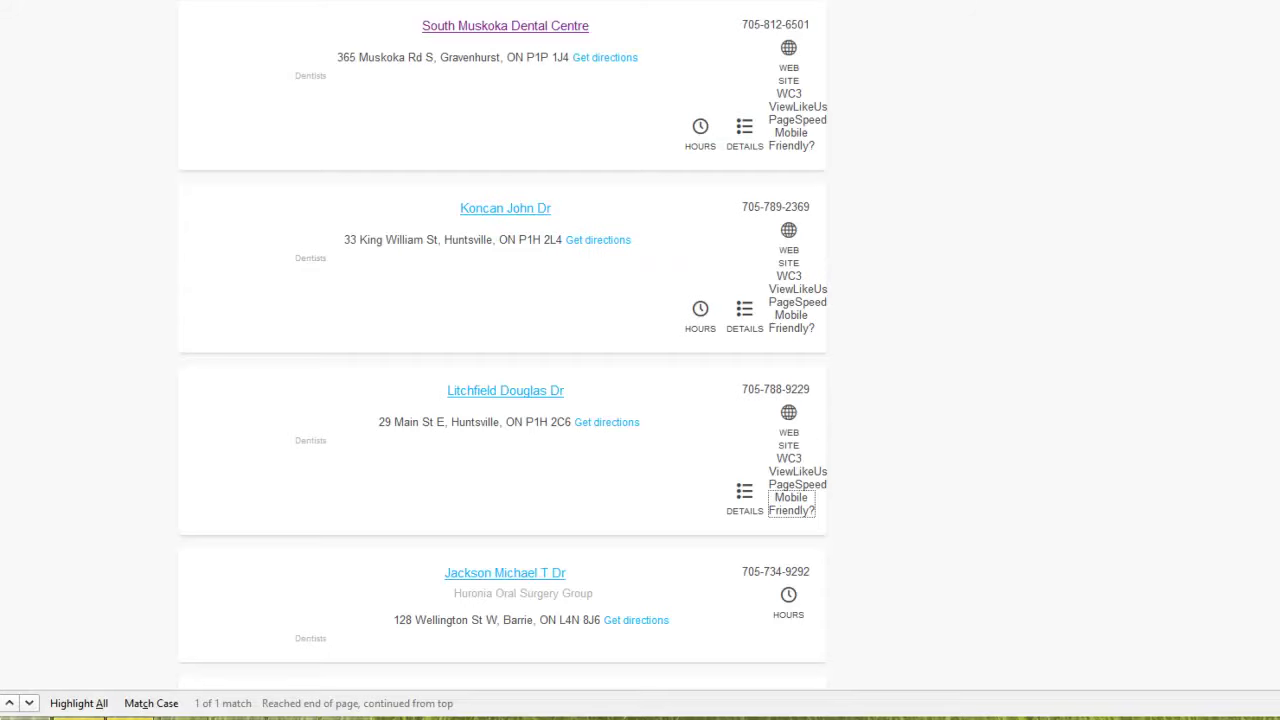
Step: Go back to the lead finder form above the dentist results and return to the Get My Mobile Leads home page
scroll(500, 400, "up", 10)
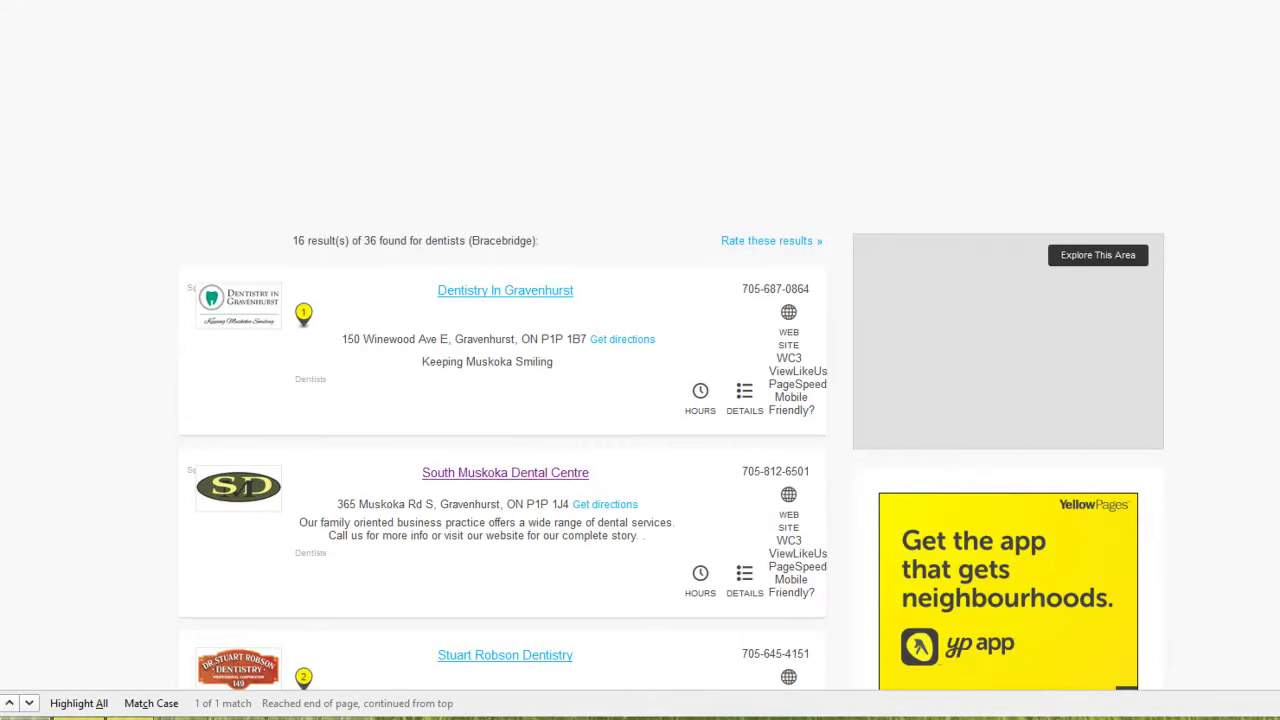
scroll(640, 400, "up", 4)
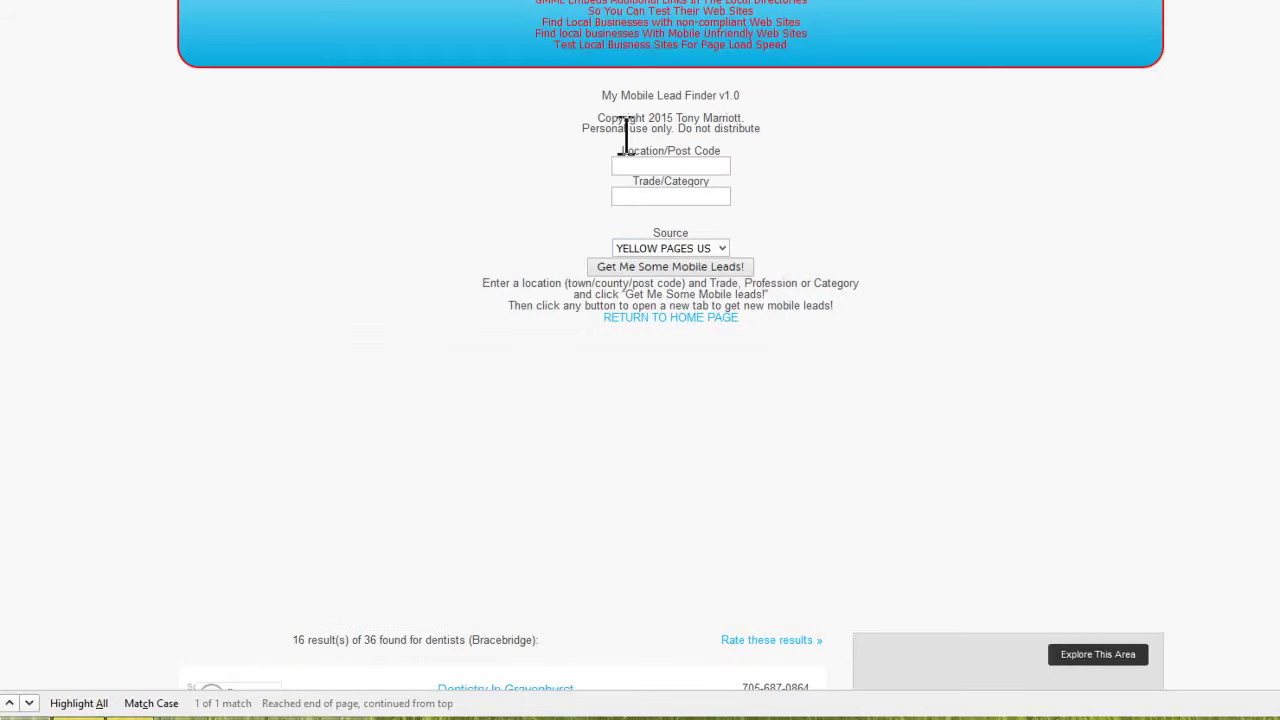
left_click(665, 318)
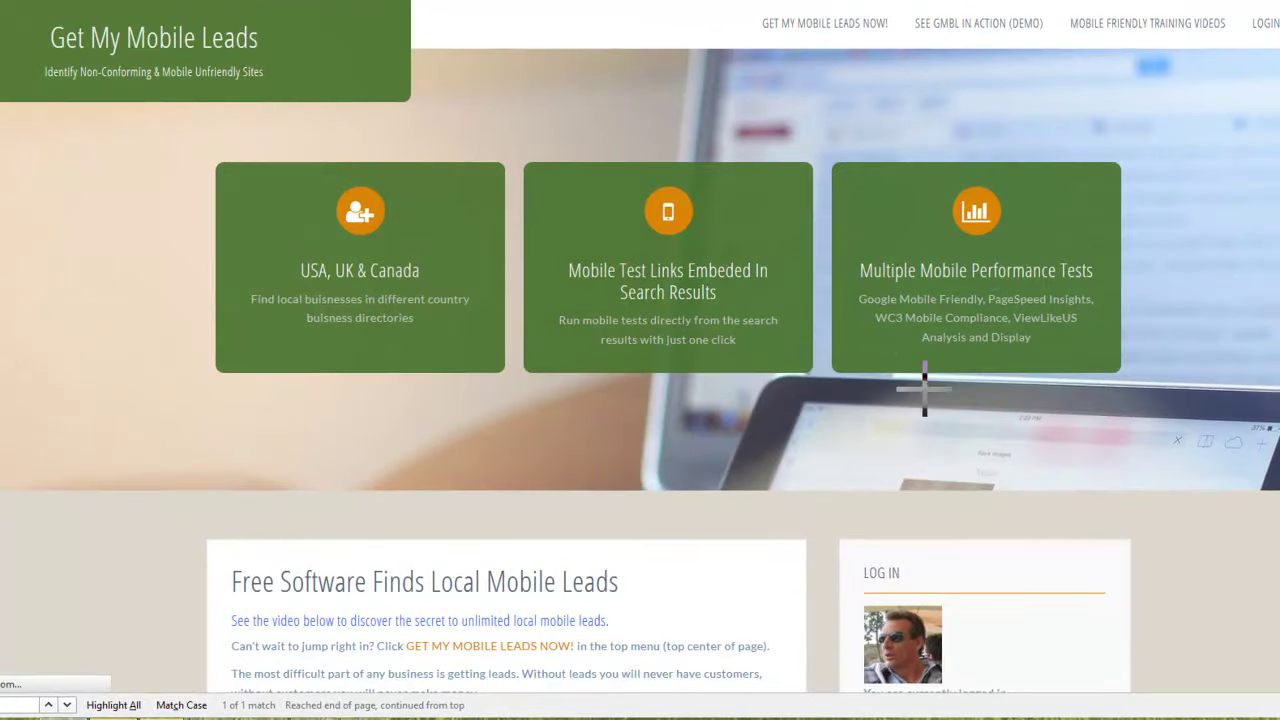